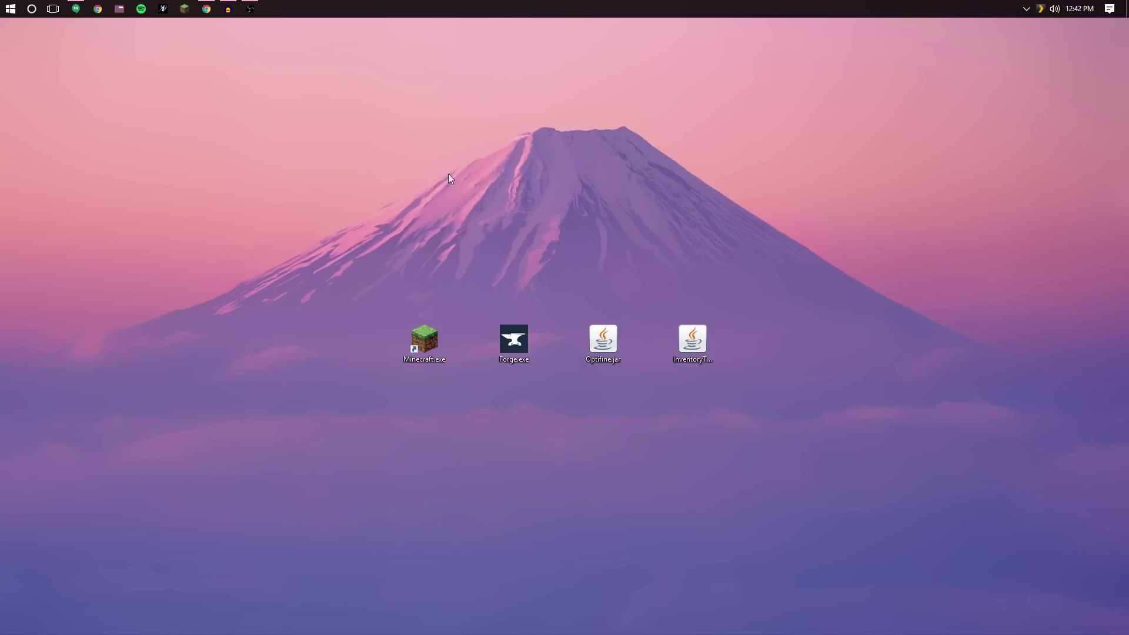
Launch Minecraft 1.11.2 through the Minecraft Launcher and quit the game from its main screen
{"action": "double_click", "coordinate": [441, 347]}
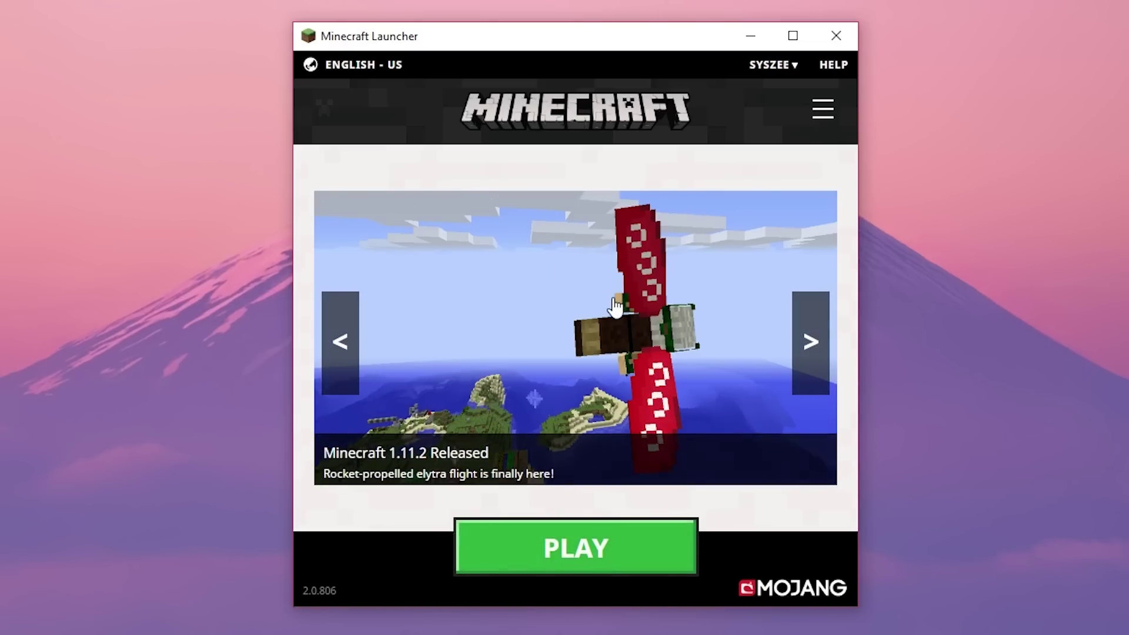
{"action": "left_click", "coordinate": [532, 549]}
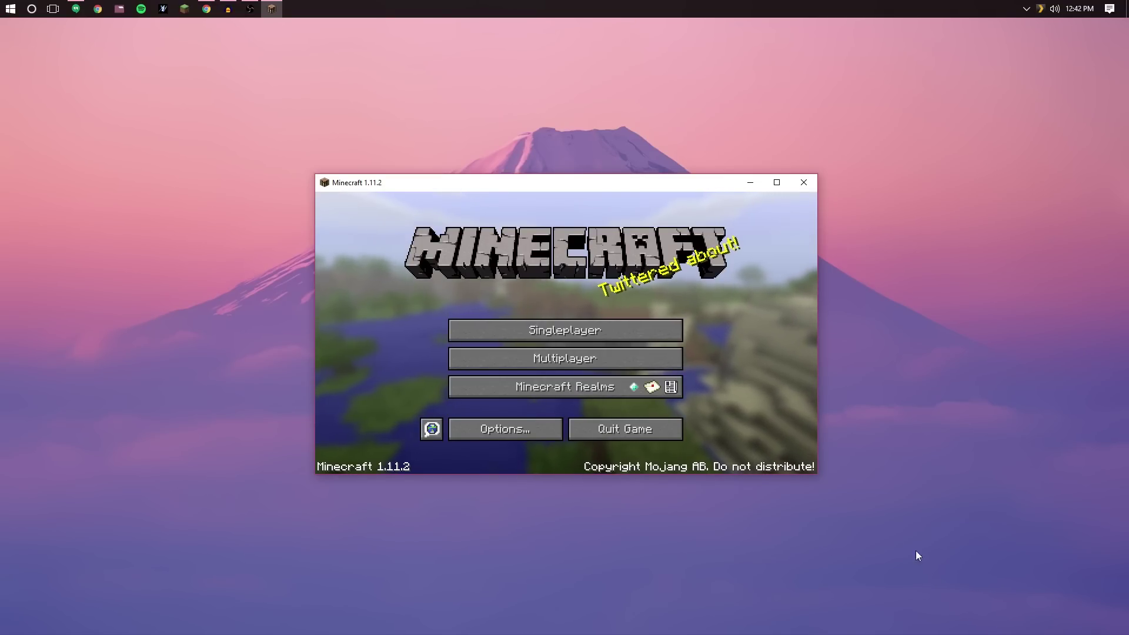
{"action": "left_click", "coordinate": [595, 431]}
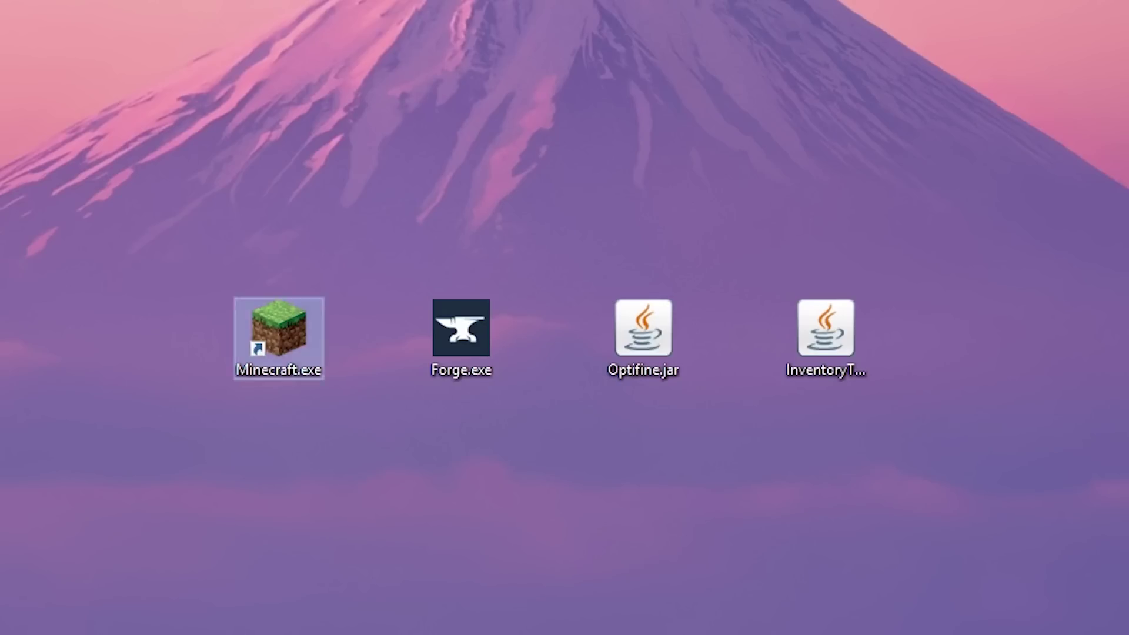
{"action": "left_click_drag", "start_coordinate": [1127, 633], "coordinate": [418, 202]}
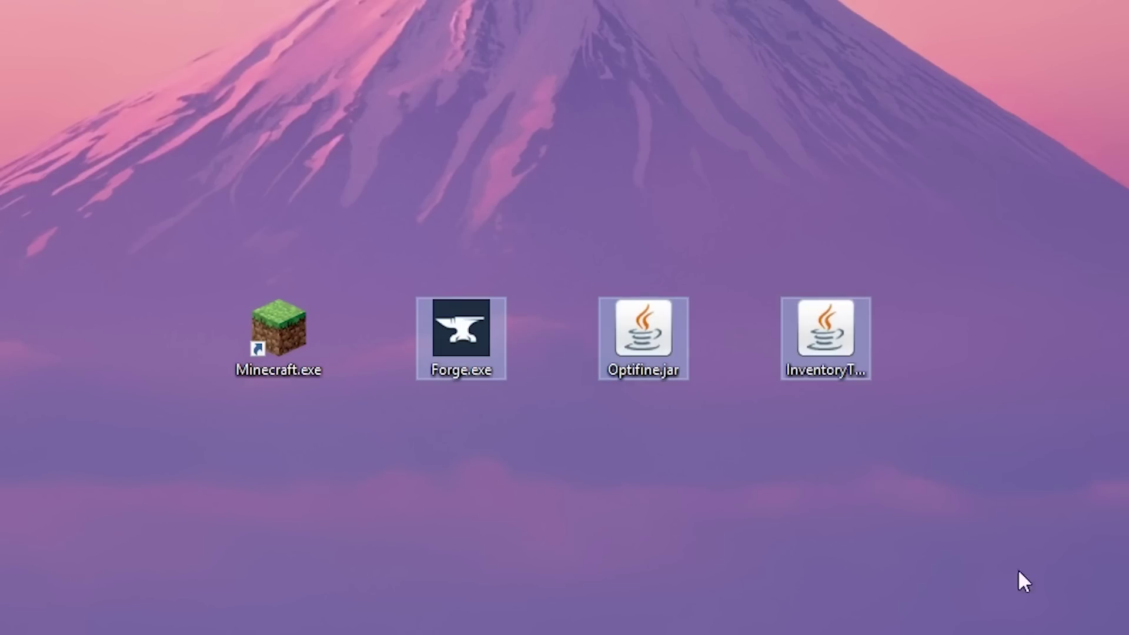
{"action": "left_click", "coordinate": [1098, 606]}
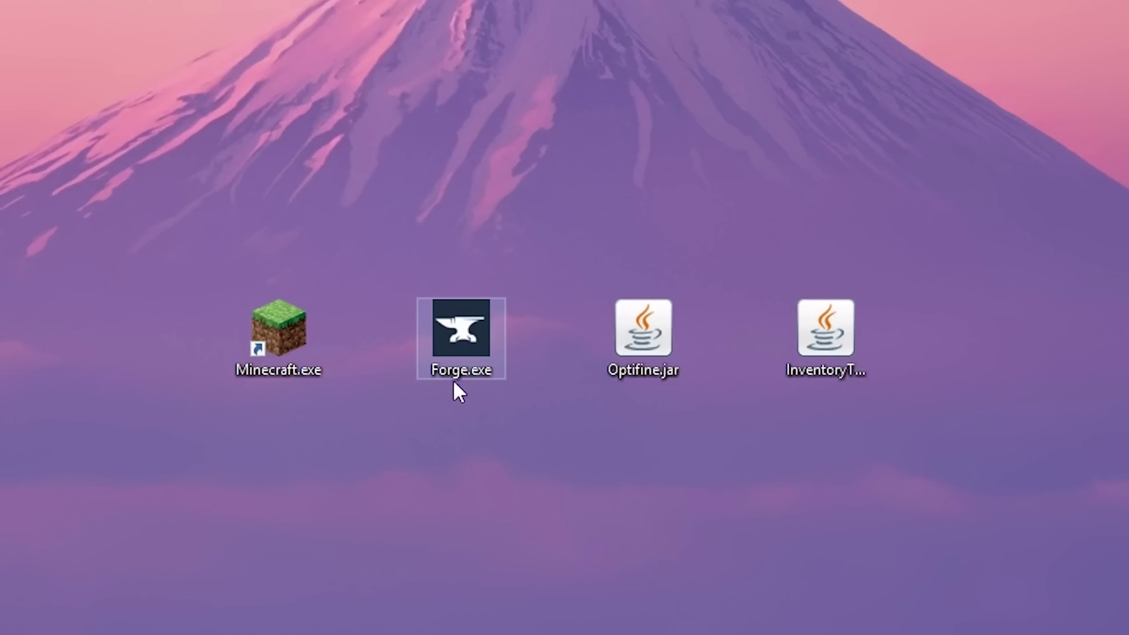
{"action": "left_click_drag", "start_coordinate": [396, 215], "coordinate": [539, 468]}
{"action": "left_click", "coordinate": [539, 467]}
{"action": "left_click_drag", "start_coordinate": [574, 193], "coordinate": [948, 503]}
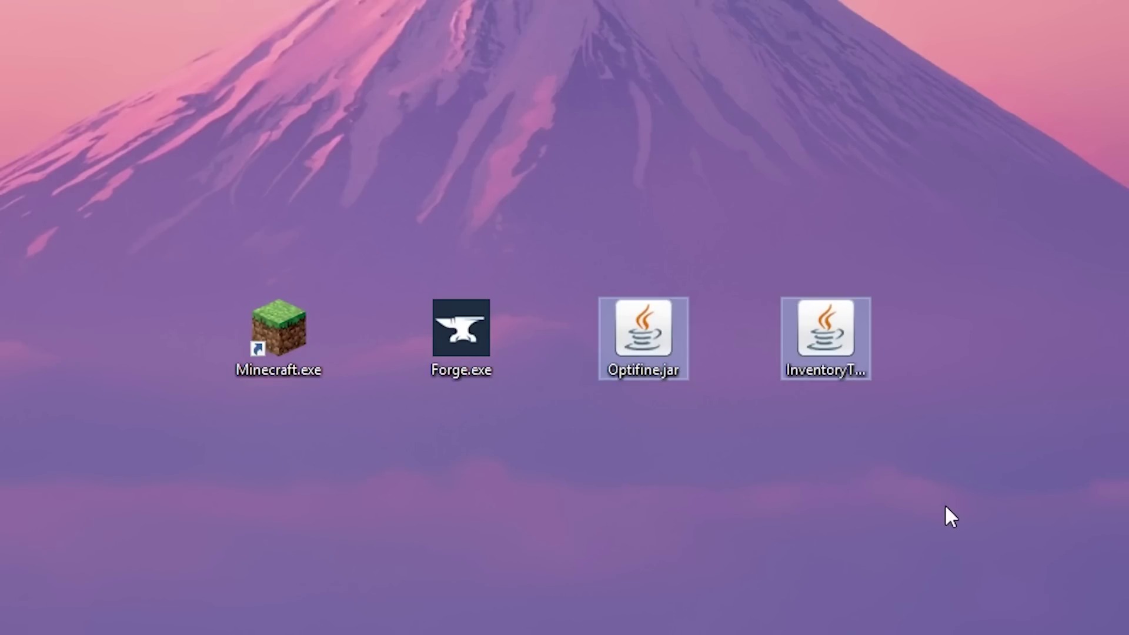
{"action": "left_click", "coordinate": [669, 352]}
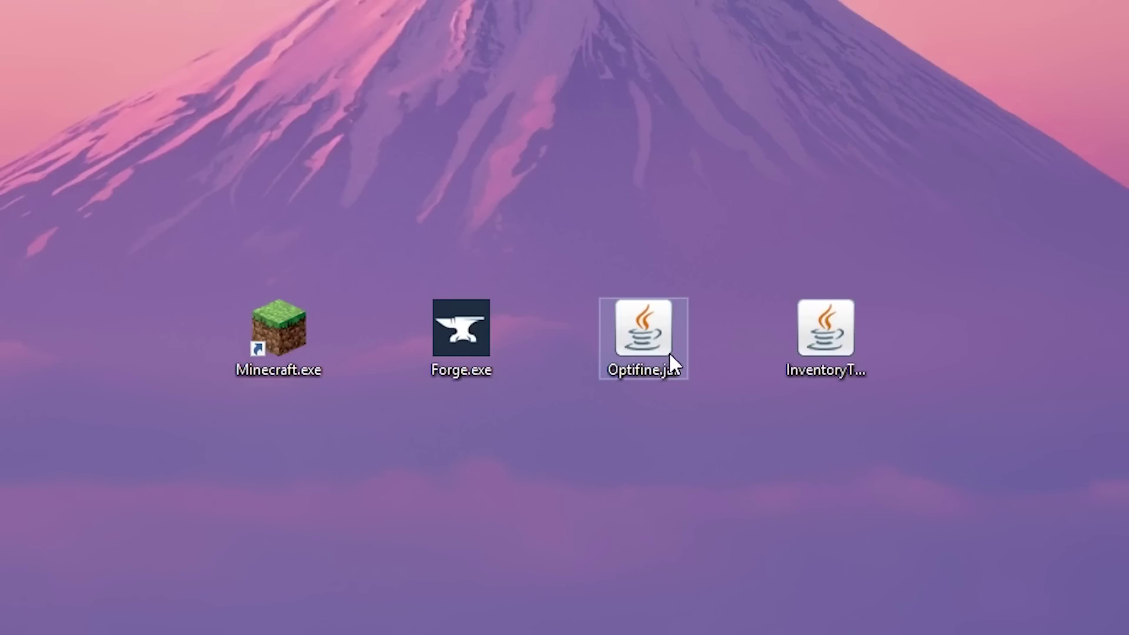
{"action": "left_click", "coordinate": [829, 324]}
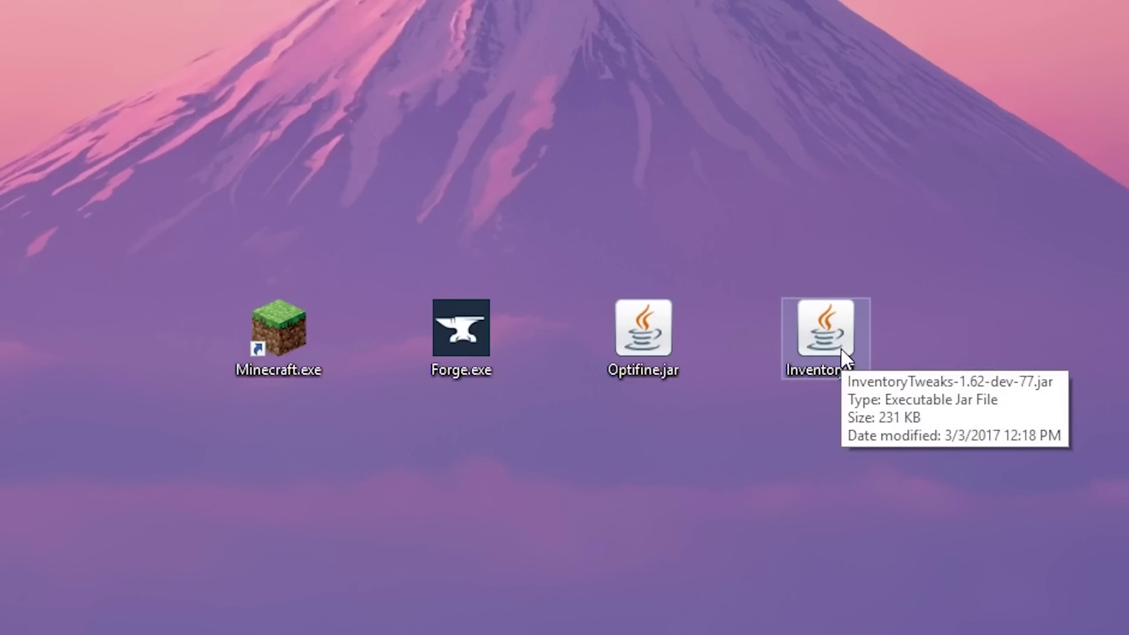
{"action": "left_click", "coordinate": [863, 502]}
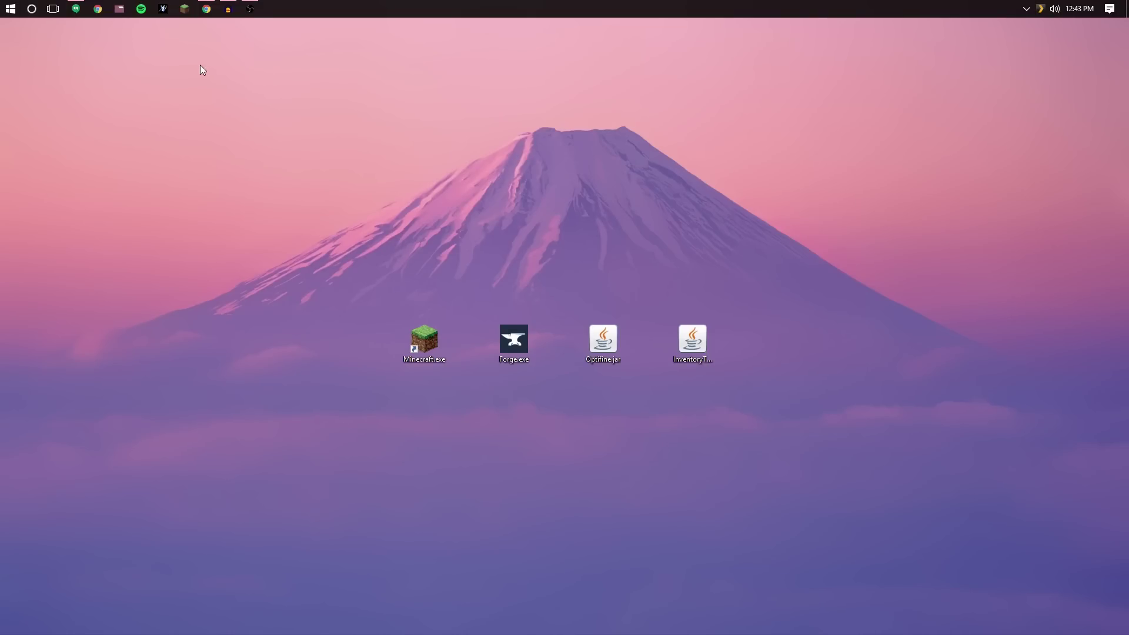
Switch to Chrome and download the recommended Windows installer of Forge for Minecraft 1.11.2
{"action": "left_click", "coordinate": [206, 10]}
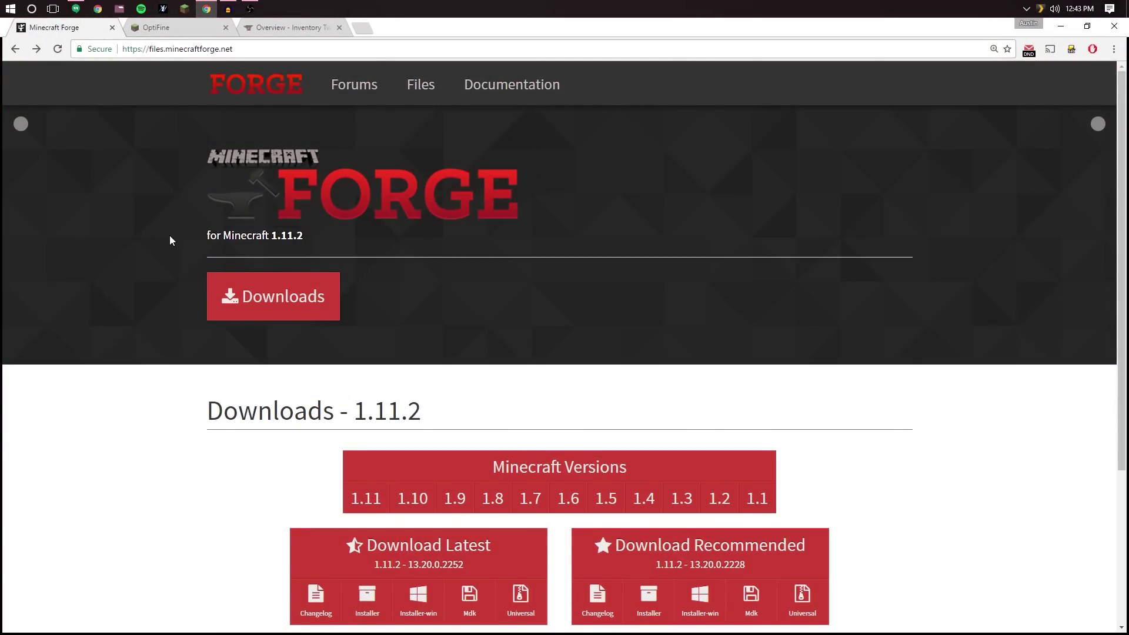
{"action": "scroll", "coordinate": [170, 235], "scroll_direction": "down", "scroll_amount": 4}
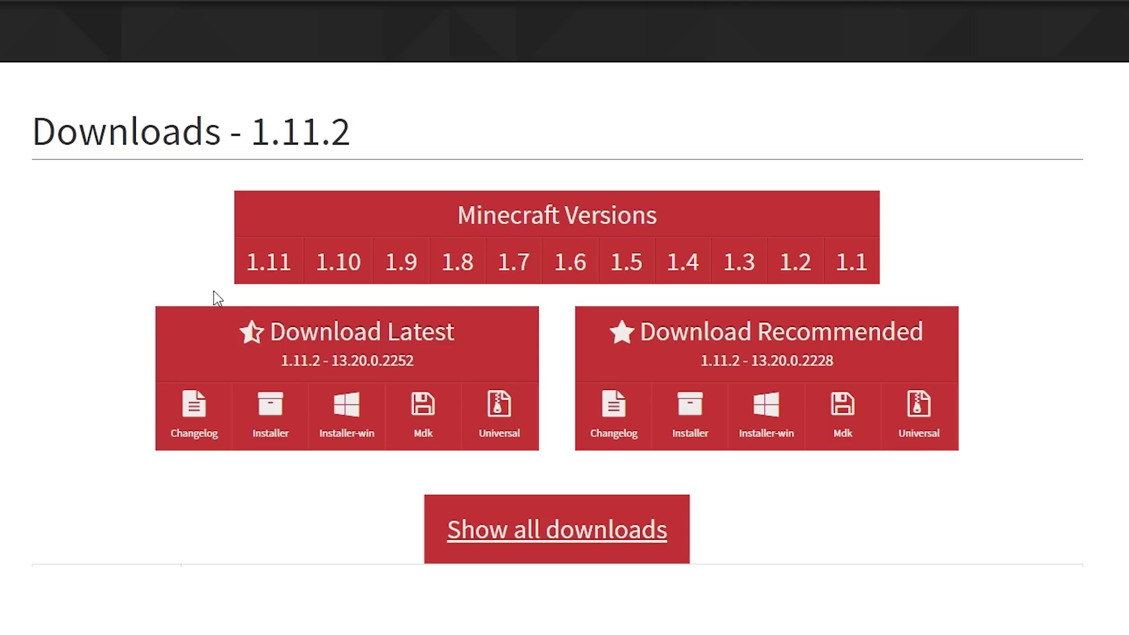
{"action": "mouse_move", "coordinate": [793, 259]}
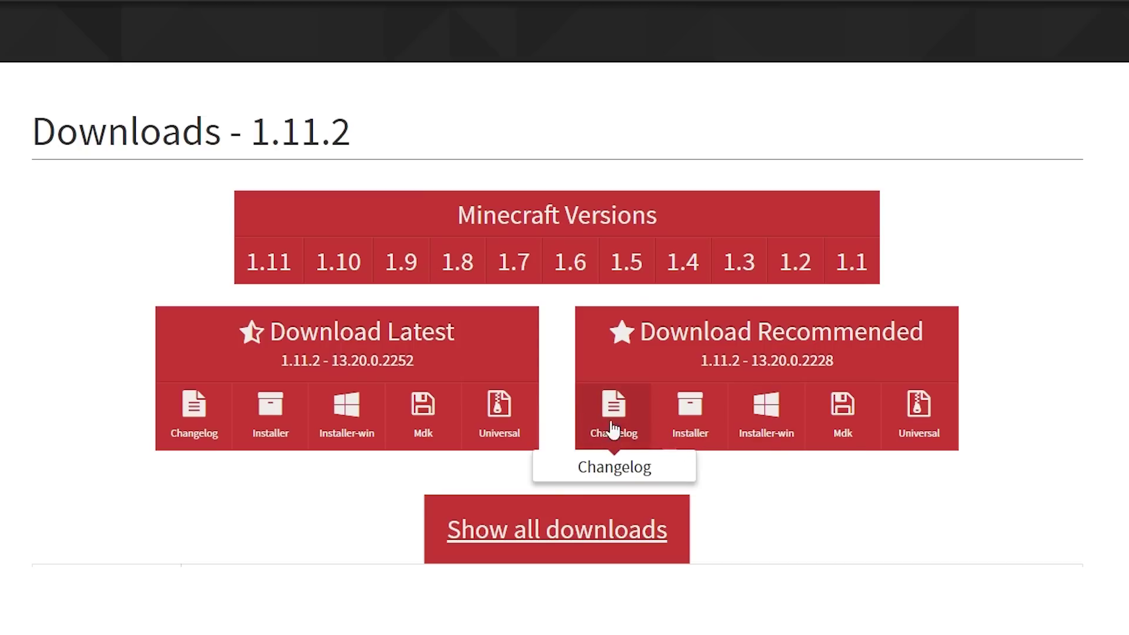
{"action": "left_click", "coordinate": [782, 432]}
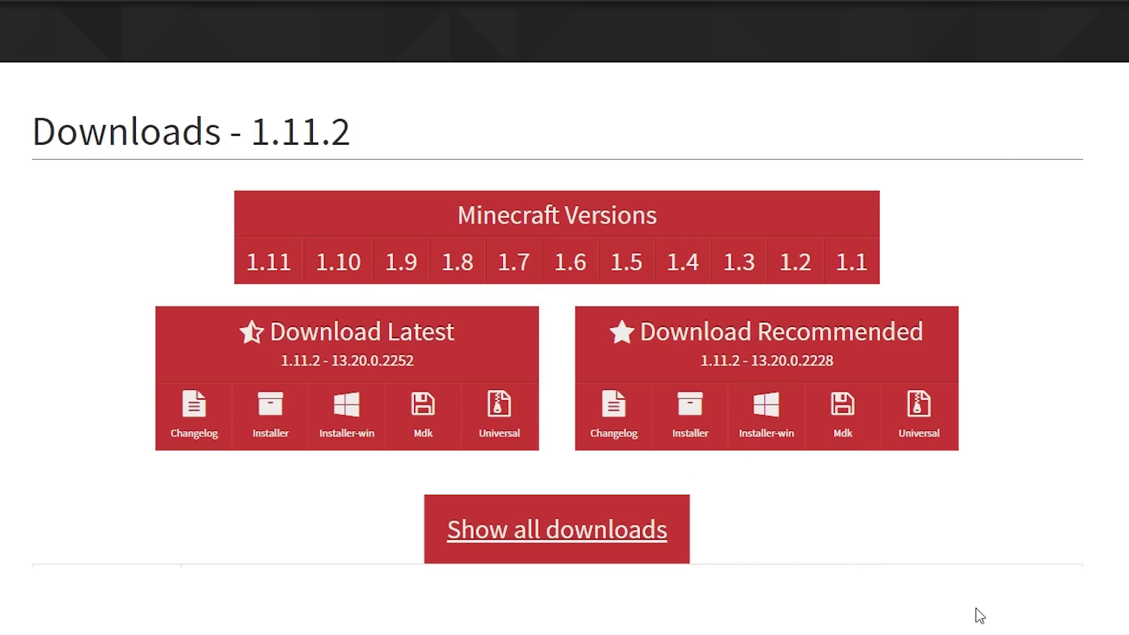
{"action": "left_click", "coordinate": [784, 439]}
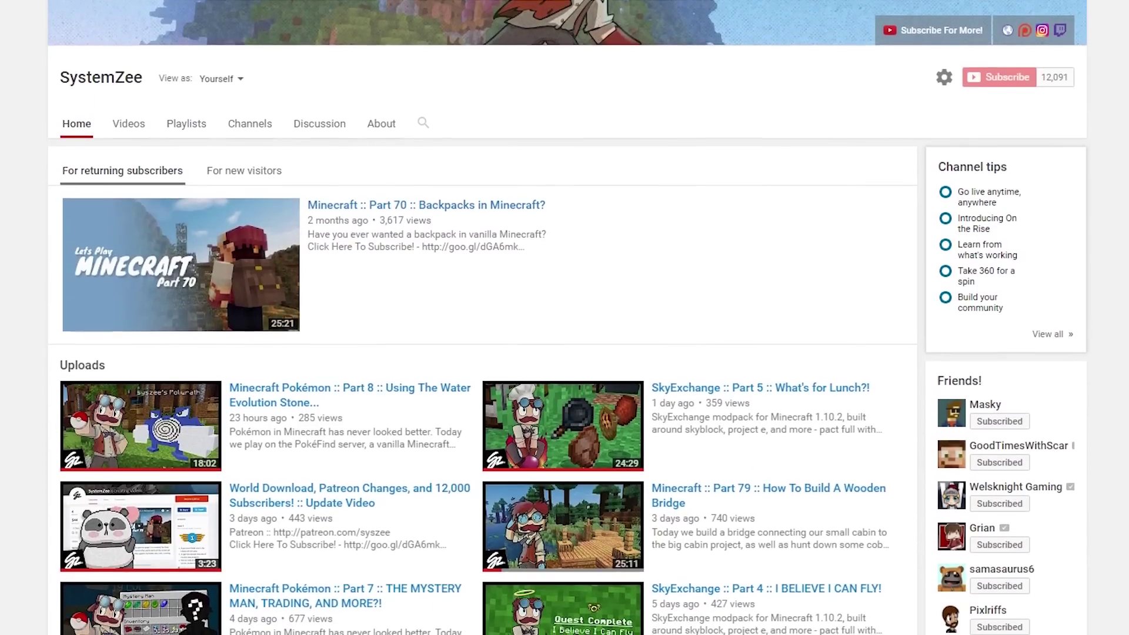
{"action": "scroll", "coordinate": [565, 317], "scroll_direction": "down", "scroll_amount": 2}
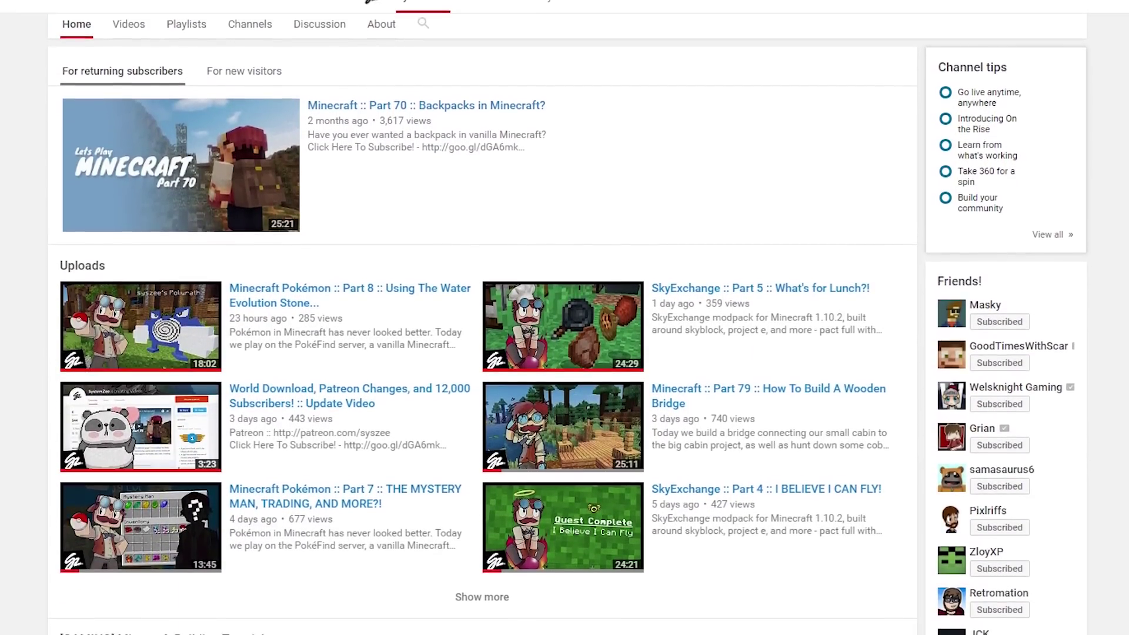
{"action": "scroll", "coordinate": [564, 317], "scroll_direction": "down", "scroll_amount": 2}
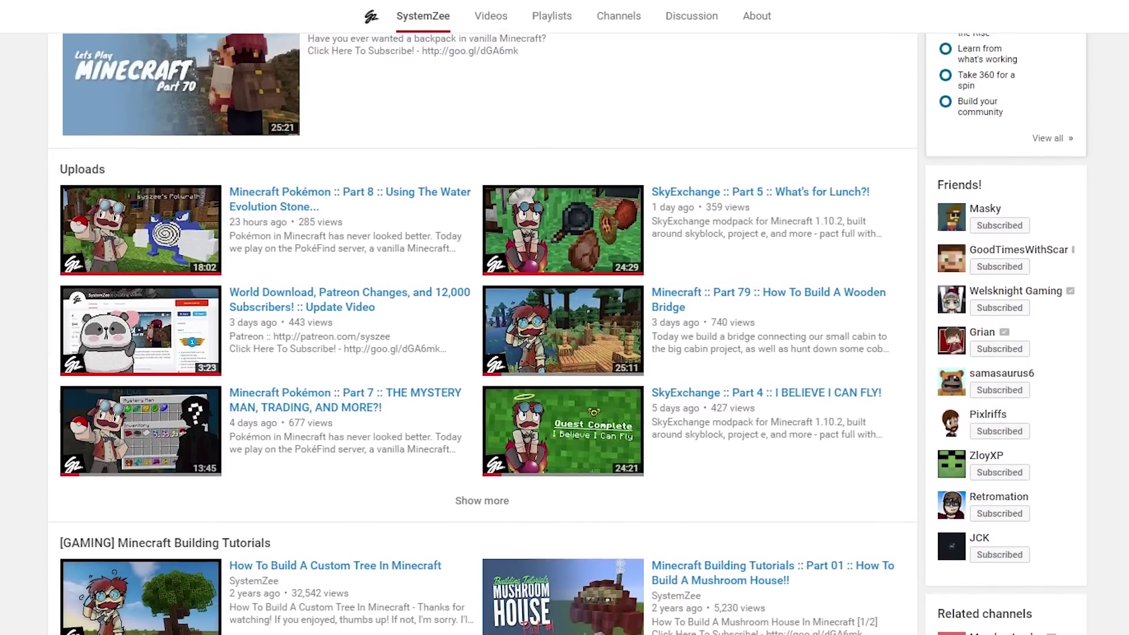
{"action": "scroll", "coordinate": [564, 317], "scroll_direction": "down", "scroll_amount": 2}
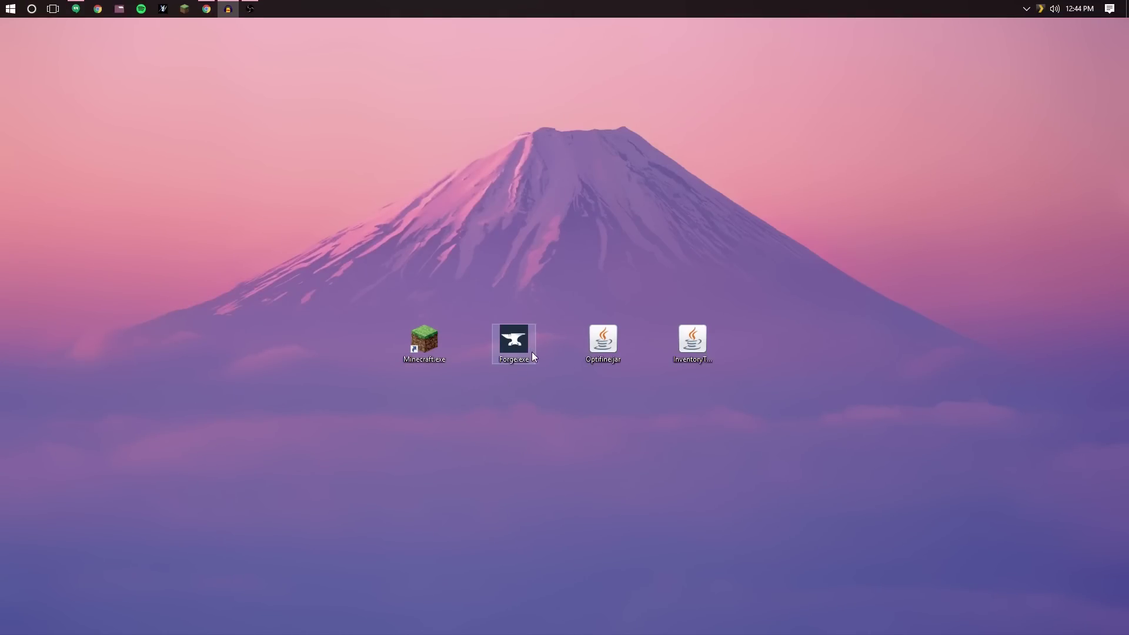
Run Forge.exe from the desktop and install the Forge client with Mercurius into the .minecraft folder
{"action": "double_click", "coordinate": [529, 344]}
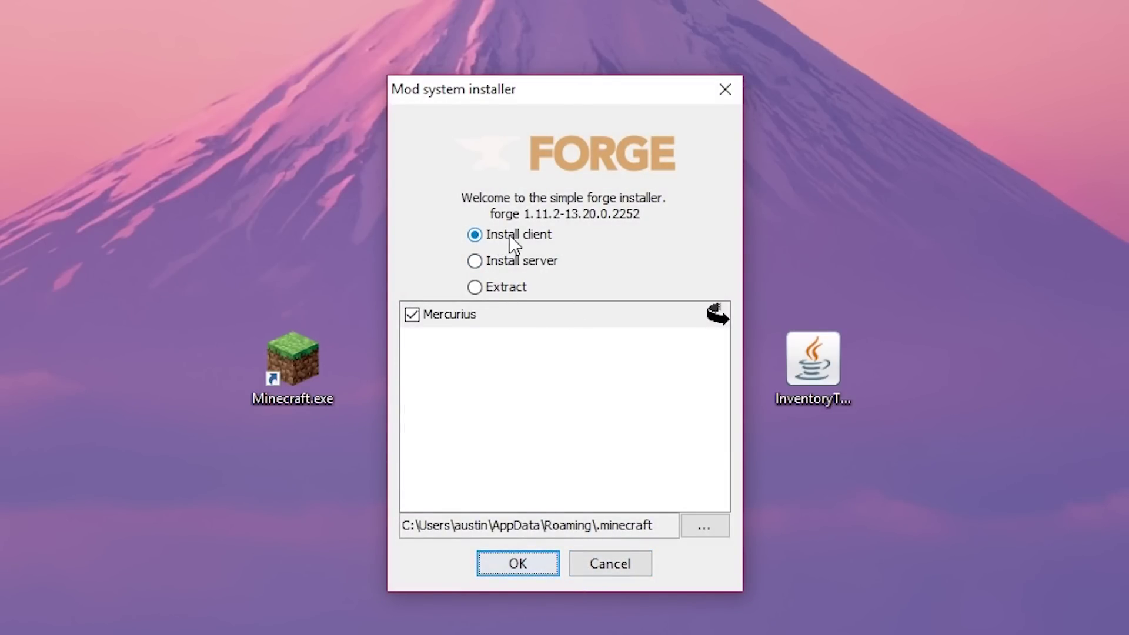
{"action": "left_click", "coordinate": [517, 566]}
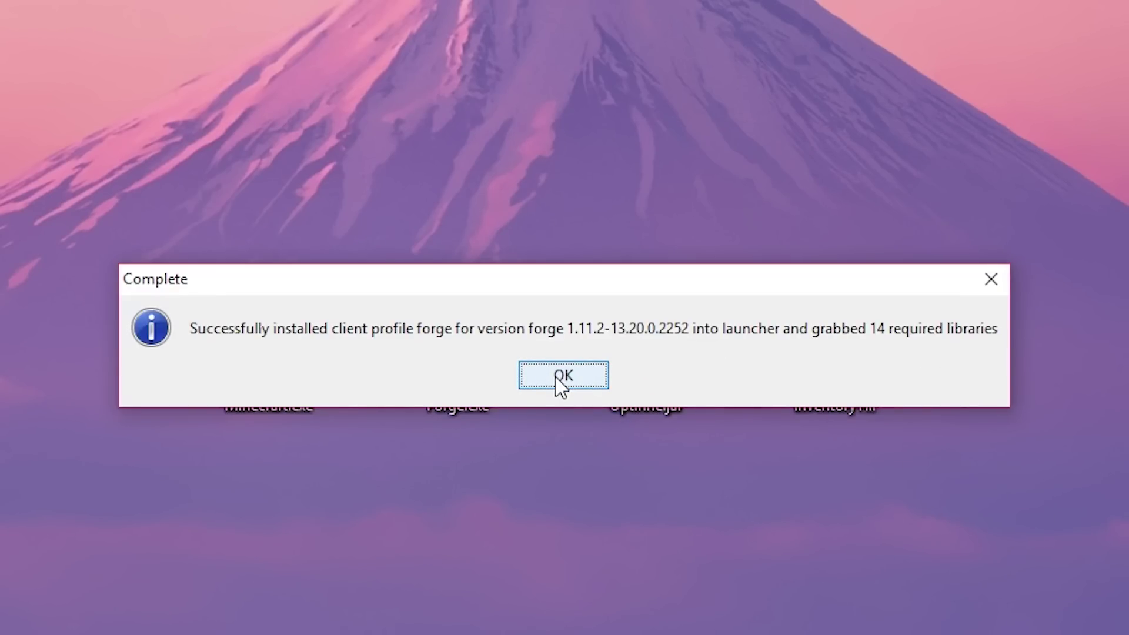
{"action": "left_click", "coordinate": [555, 376]}
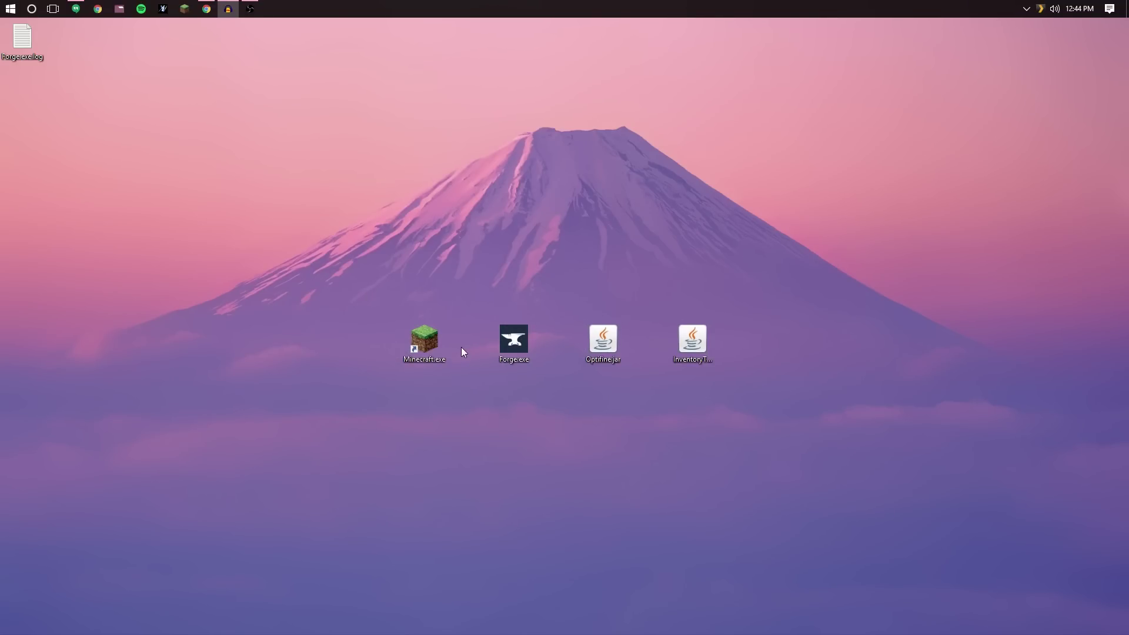
Start Minecraft from the launcher with the forge profile and quit the game once it has loaded
{"action": "double_click", "coordinate": [424, 340]}
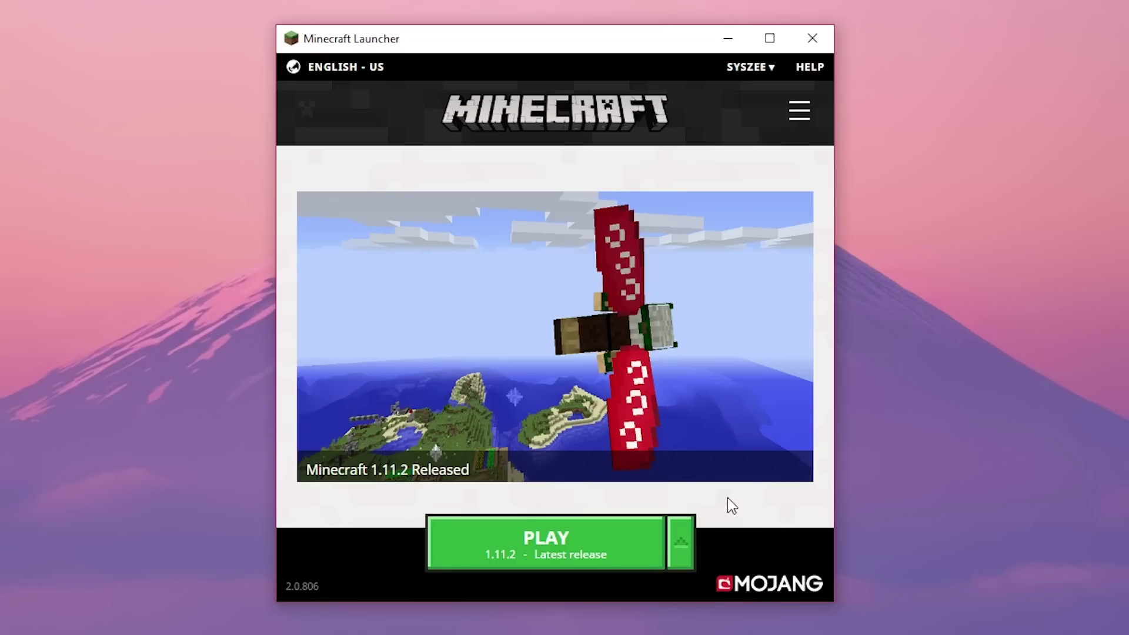
{"action": "left_click", "coordinate": [680, 544]}
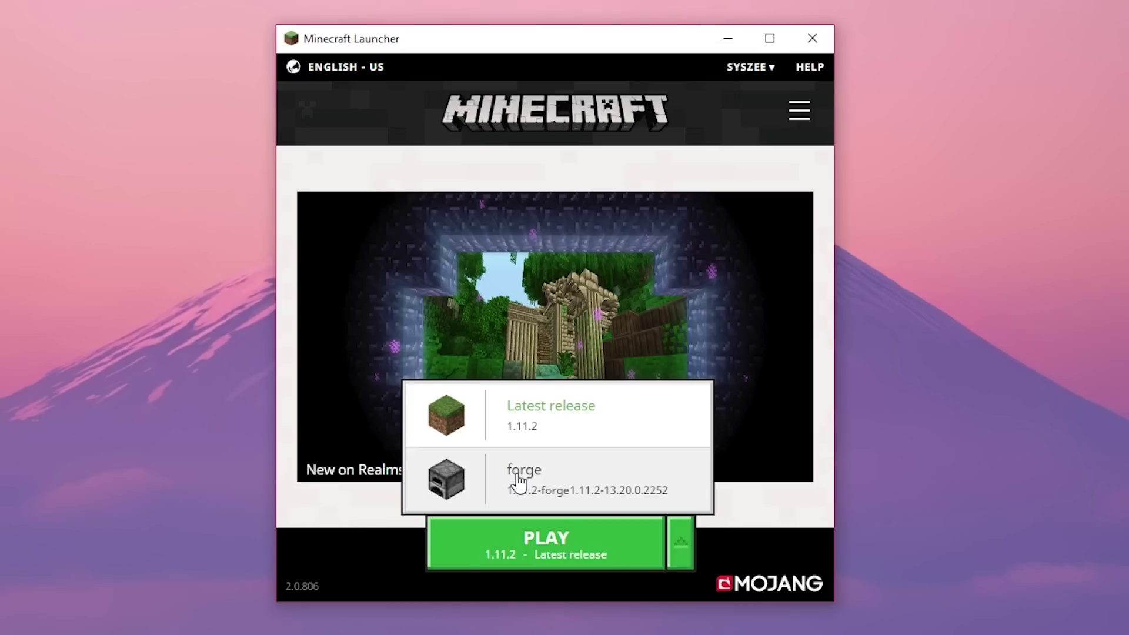
{"action": "left_click", "coordinate": [591, 494]}
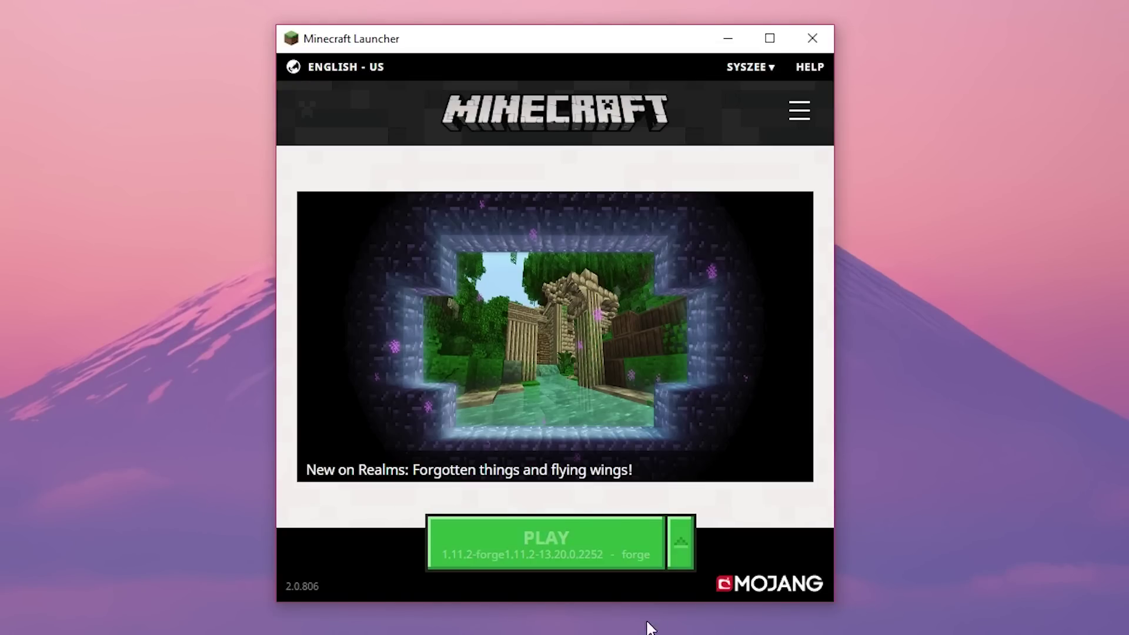
{"action": "left_click", "coordinate": [611, 547]}
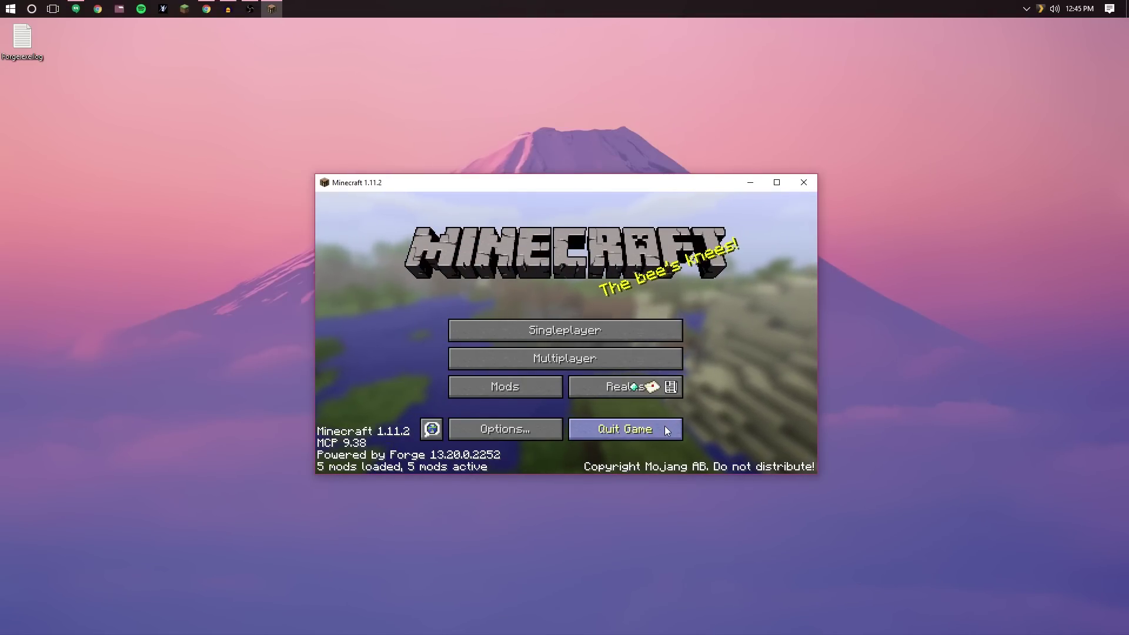
{"action": "left_click", "coordinate": [665, 427]}
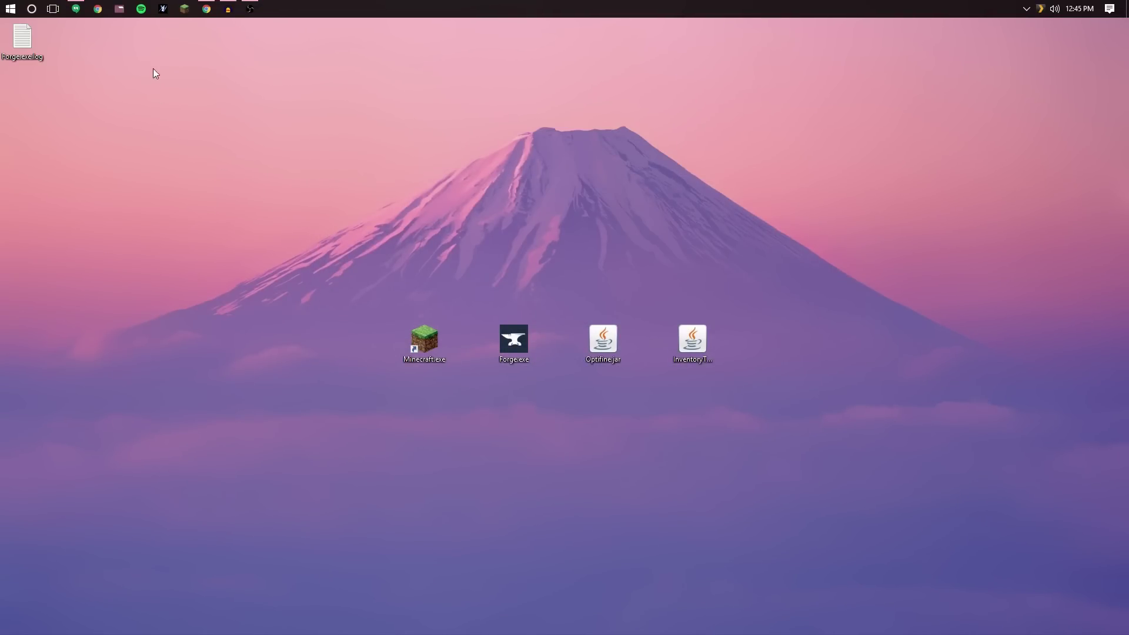
Switch to Chrome and open the mirror download of OptiFine 1.11.2 HD U B7 from the OptiFine site
{"action": "left_click", "coordinate": [207, 9]}
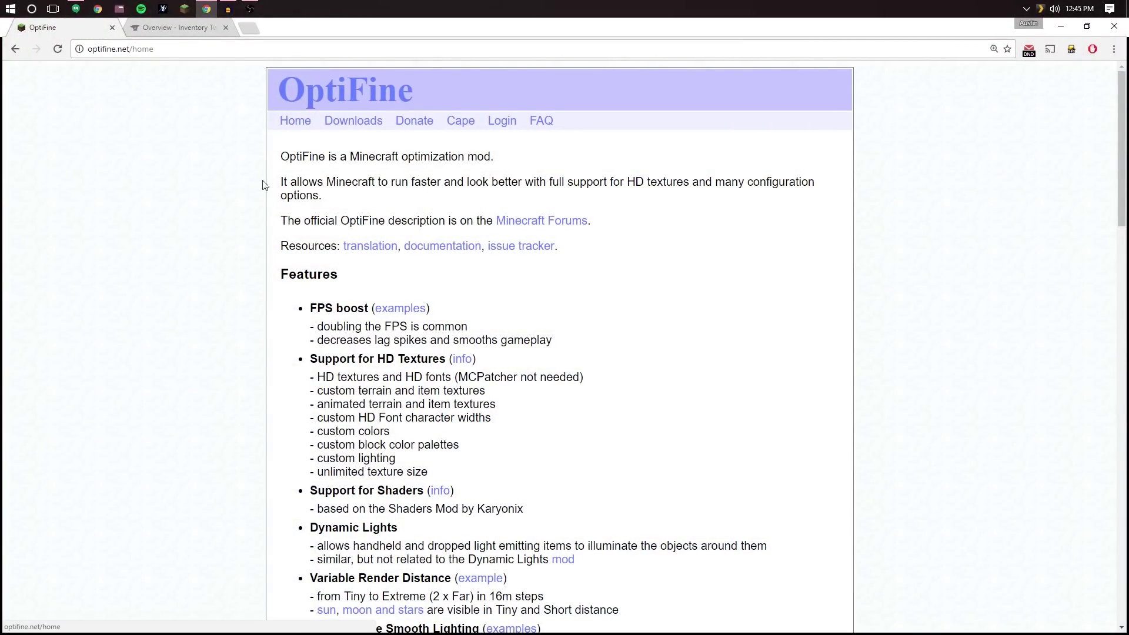
{"action": "left_click", "coordinate": [359, 128]}
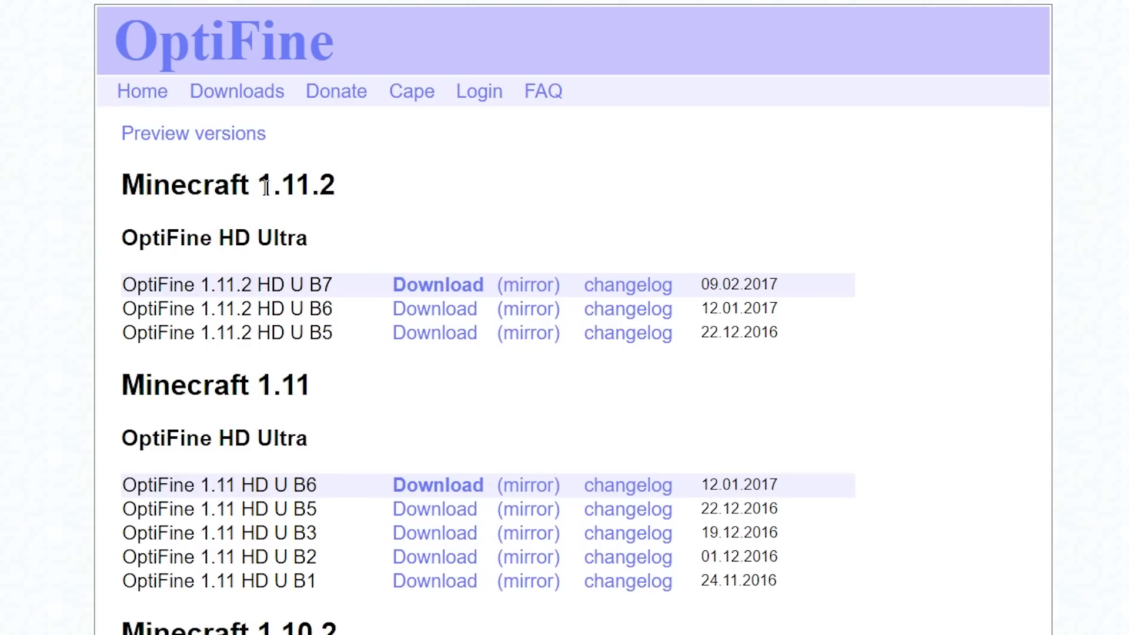
{"action": "left_click", "coordinate": [536, 294]}
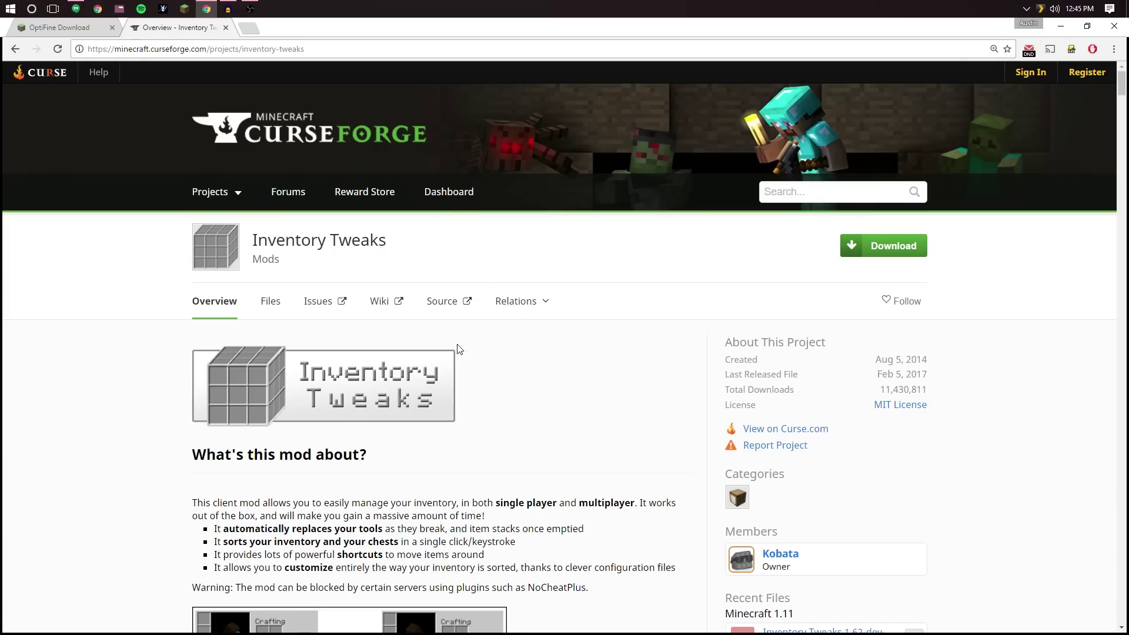
Start downloading the Inventory Tweaks 1.62-dev file for Minecraft 1.11 and cancel saving it to the desktop
{"action": "scroll", "coordinate": [641, 403], "scroll_direction": "down", "scroll_amount": 4}
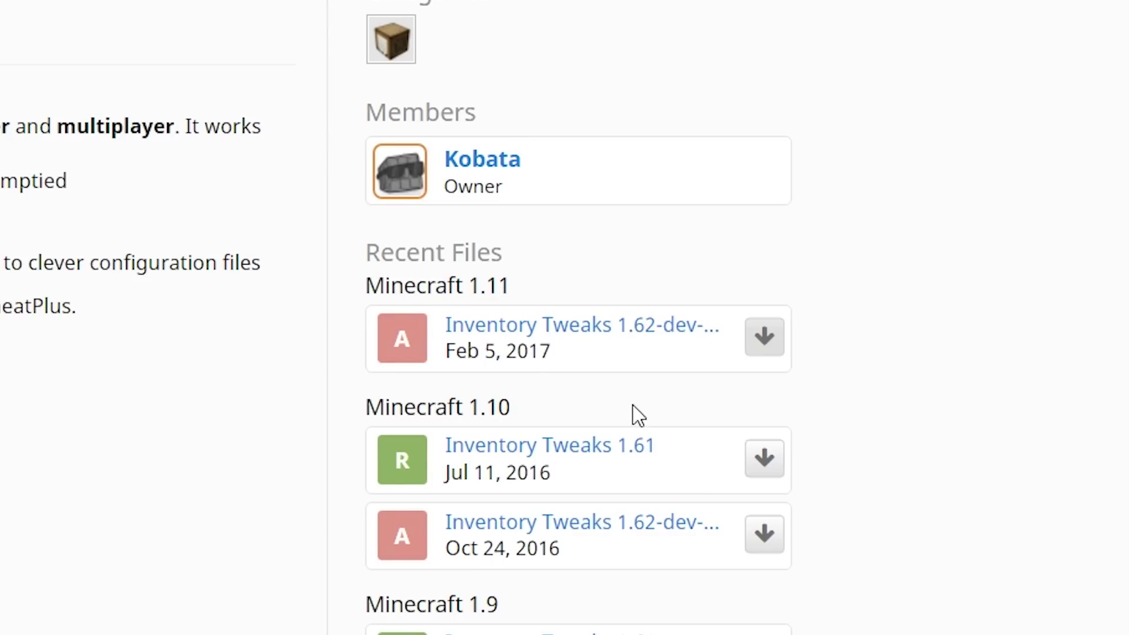
{"action": "left_click", "coordinate": [765, 338]}
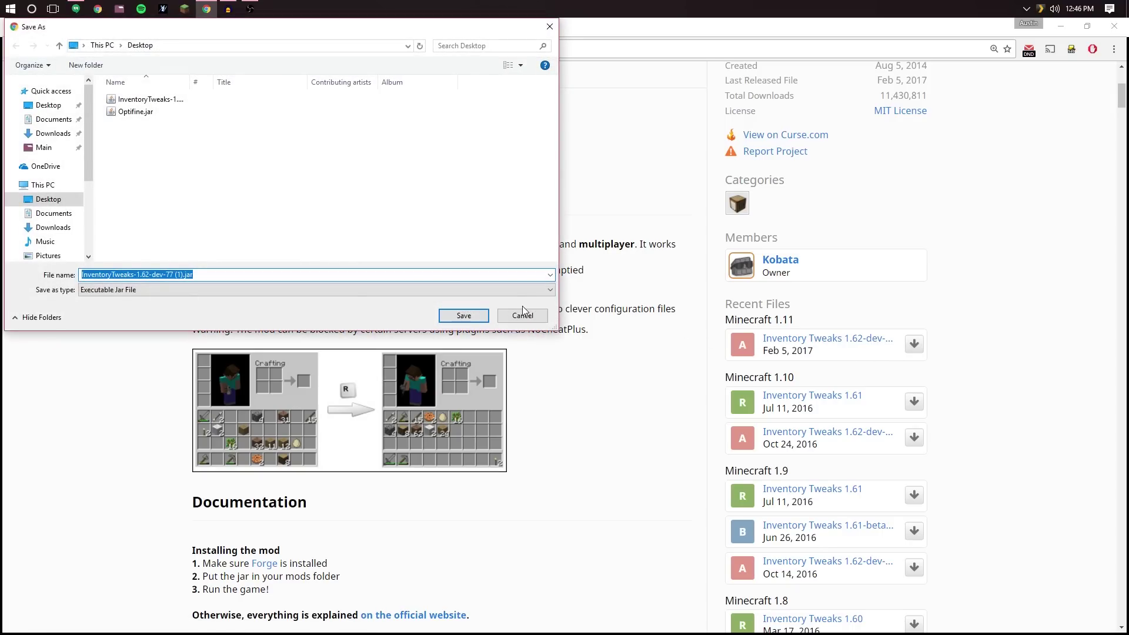
{"action": "left_click", "coordinate": [522, 316]}
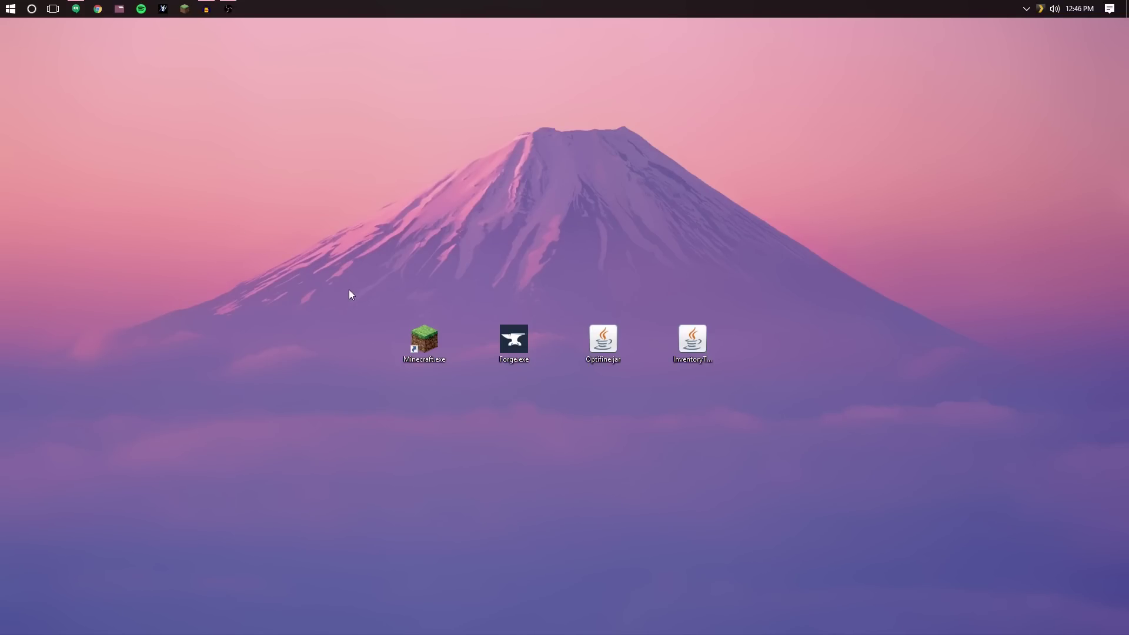
Open the Roaming folder by running %appdata% from the Windows Run dialog, and locate the .minecraft folder in it
{"action": "left_click", "coordinate": [6, 7]}
{"action": "type", "text": "run"}
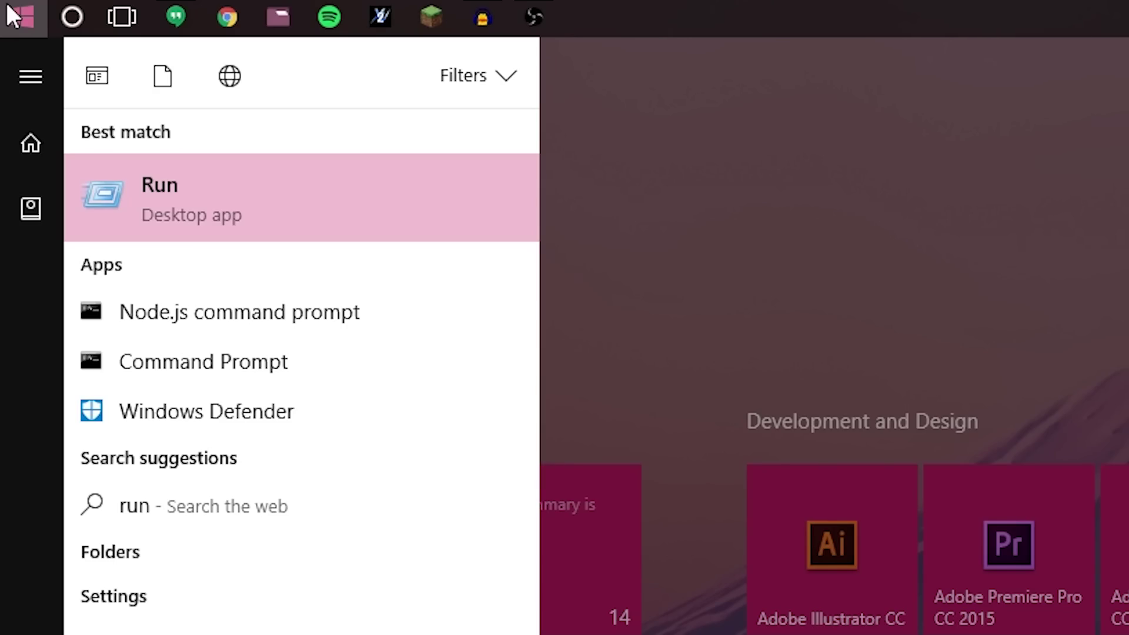
{"action": "key", "text": "Return"}
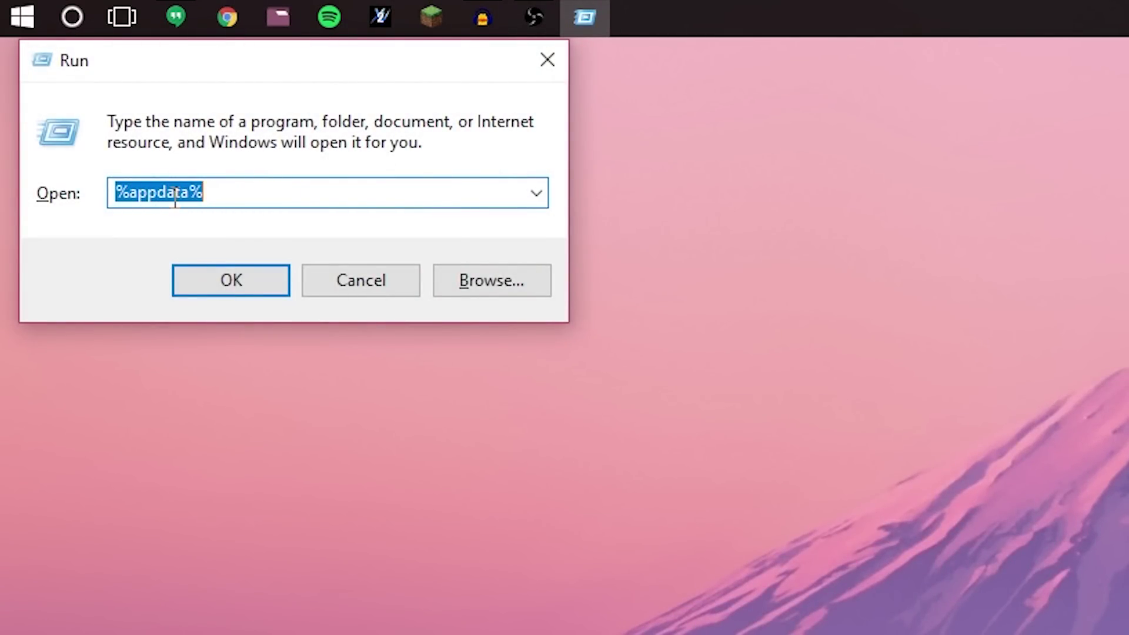
{"action": "left_click", "coordinate": [252, 291]}
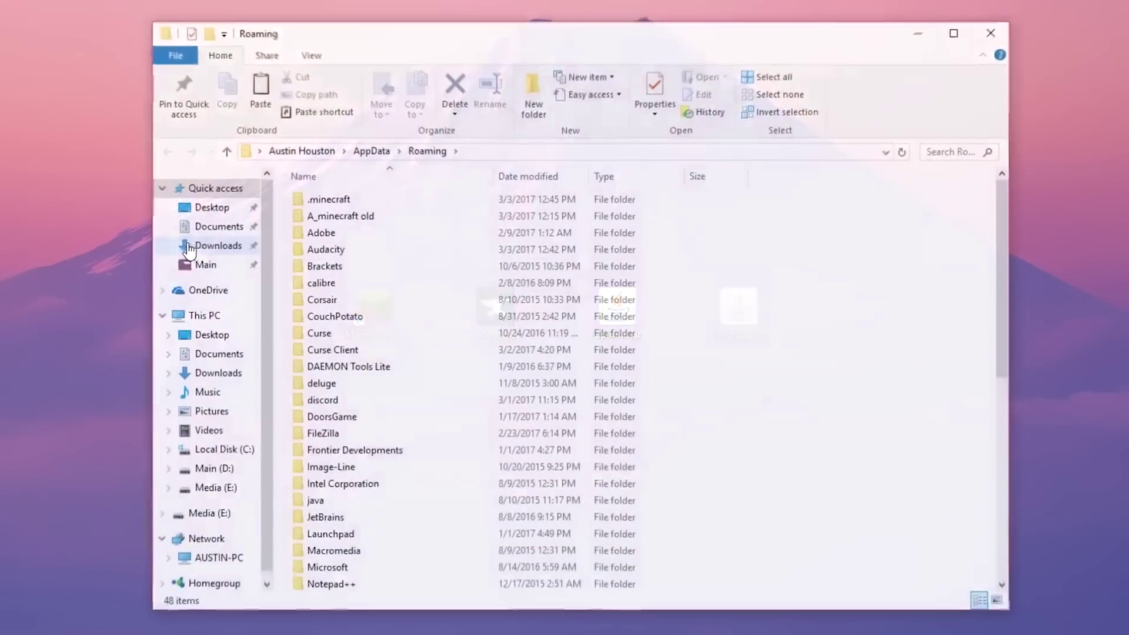
{"action": "scroll", "coordinate": [706, 249], "scroll_direction": "down", "scroll_amount": 5}
{"action": "scroll", "coordinate": [829, 306], "scroll_direction": "up", "scroll_amount": 5}
{"action": "scroll", "coordinate": [722, 305], "scroll_direction": "down", "scroll_amount": 7}
{"action": "scroll", "coordinate": [715, 297], "scroll_direction": "down", "scroll_amount": 2}
{"action": "scroll", "coordinate": [588, 352], "scroll_direction": "up", "scroll_amount": 8}
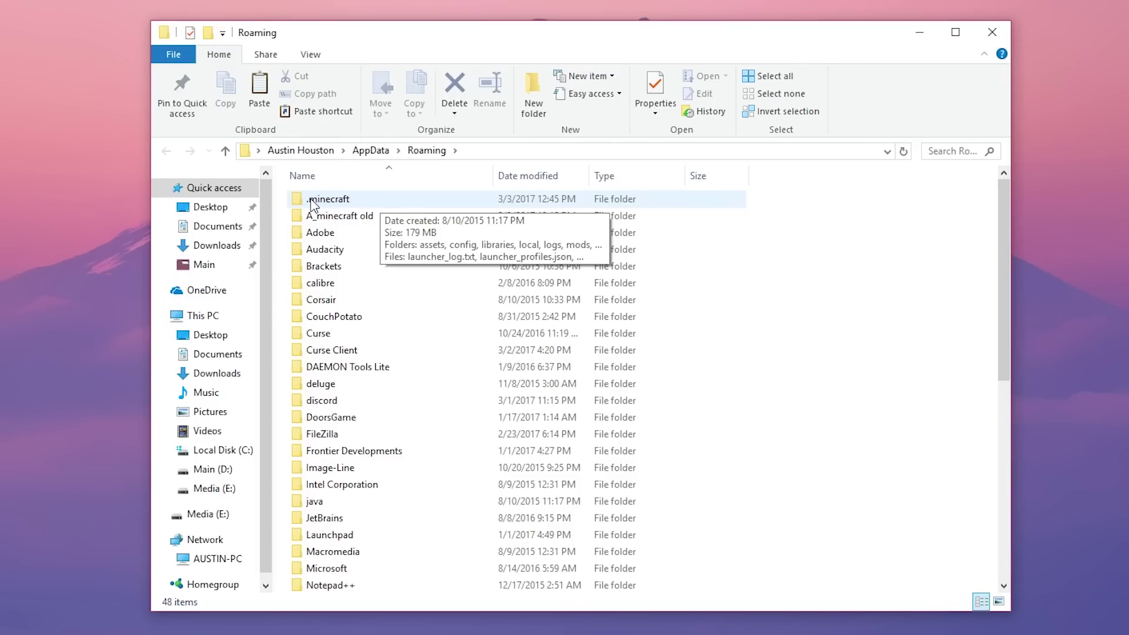
Open the mods folder inside .minecraft and position its window so the mod files on the desktop are accessible
{"action": "double_click", "coordinate": [346, 203]}
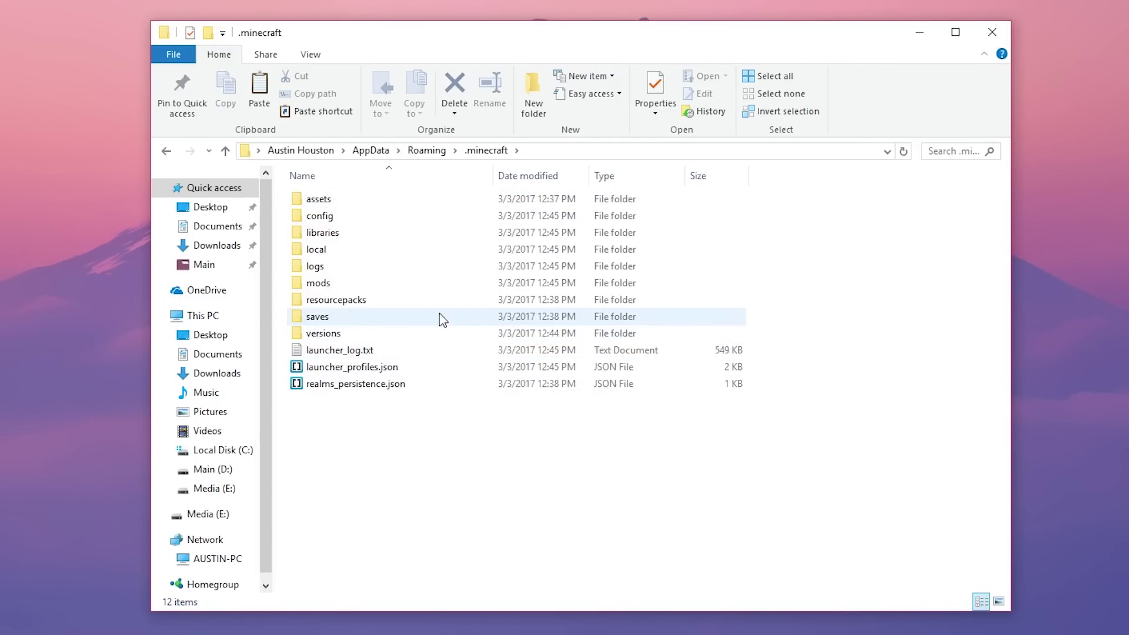
{"action": "double_click", "coordinate": [353, 283]}
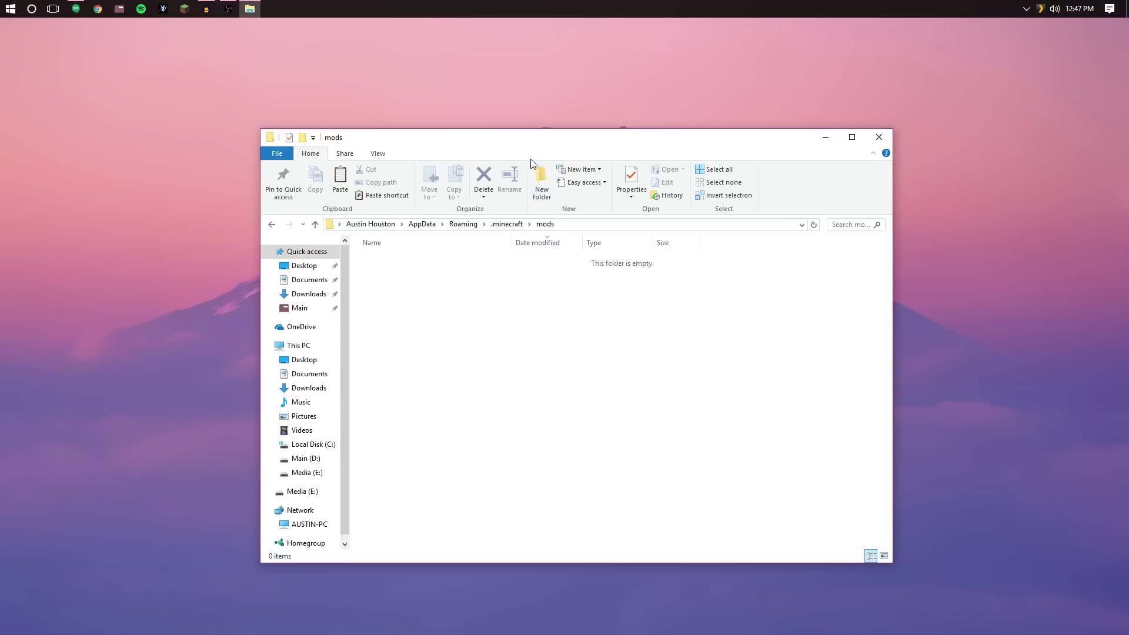
{"action": "left_click_drag", "start_coordinate": [517, 43], "coordinate": [351, 111]}
{"action": "left_click", "coordinate": [652, 166]}
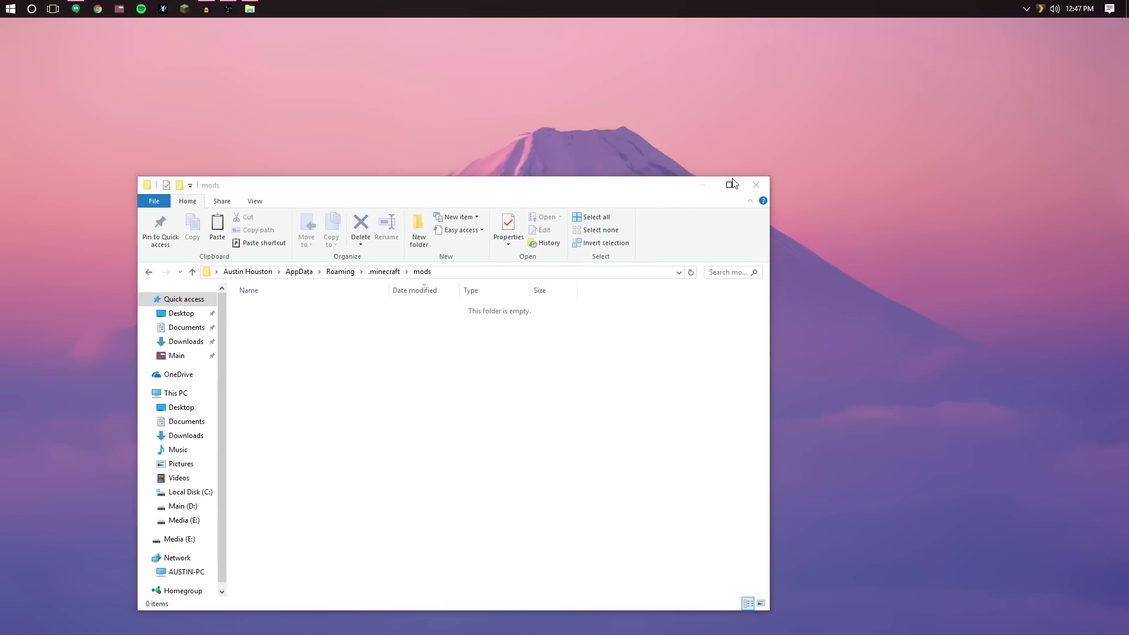
{"action": "left_click_drag", "start_coordinate": [630, 189], "coordinate": [413, 139]}
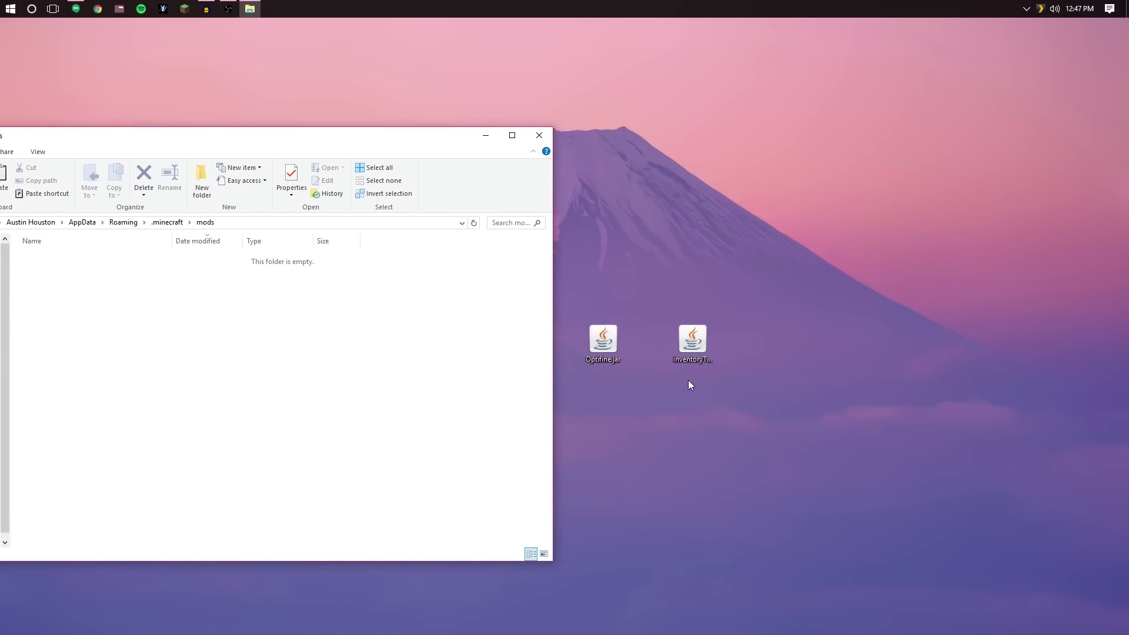
Move the Inventory Tweaks jar from the desktop into the mods folder and minimize the folder window
{"action": "left_click_drag", "start_coordinate": [696, 343], "coordinate": [358, 368]}
{"action": "left_click_drag", "start_coordinate": [363, 143], "coordinate": [623, 156]}
{"action": "left_click", "coordinate": [791, 387]}
{"action": "left_click", "coordinate": [677, 148]}
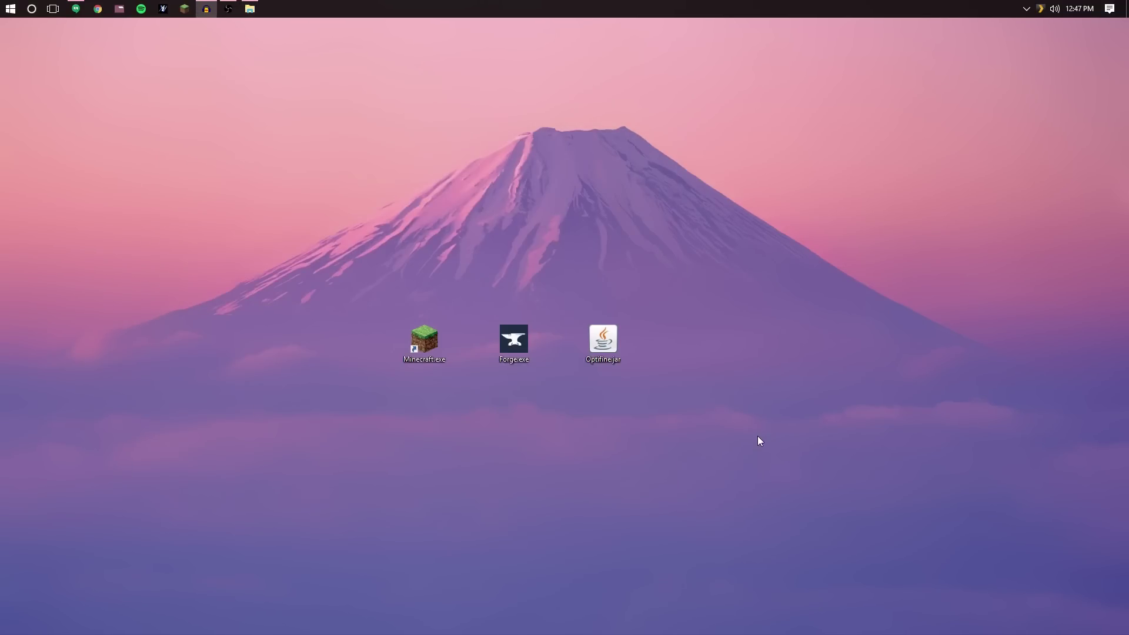
Run Optifine.jar and extract the mod to the desktop as OptiFine_1.11.2_HD_U_B7_MOD.jar, then close the installer
{"action": "double_click", "coordinate": [604, 342]}
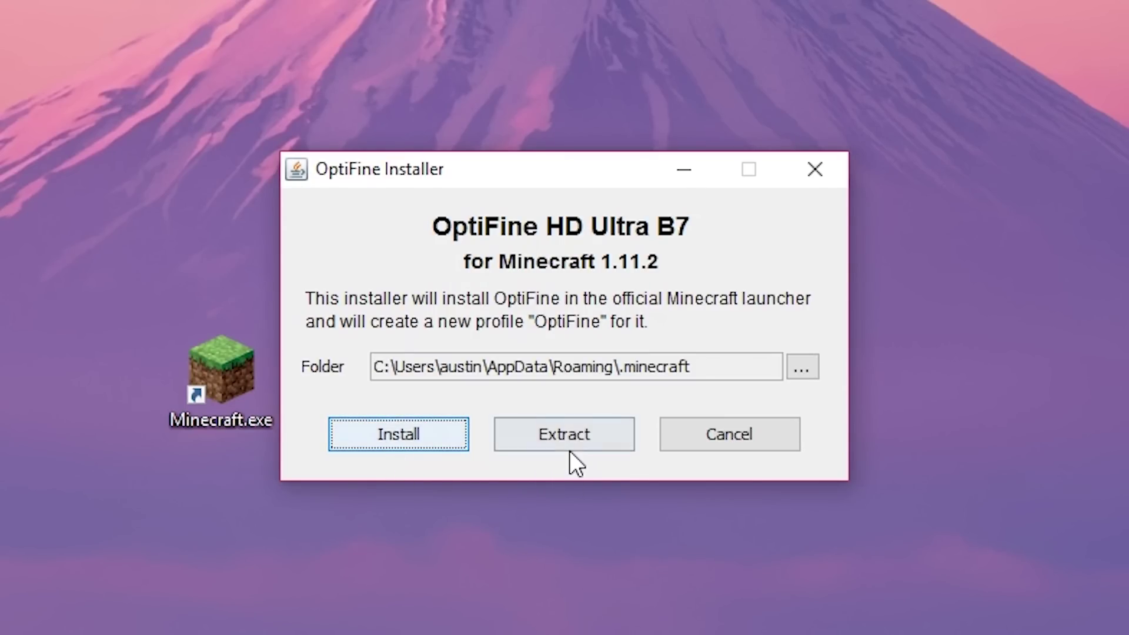
{"action": "left_click", "coordinate": [597, 435]}
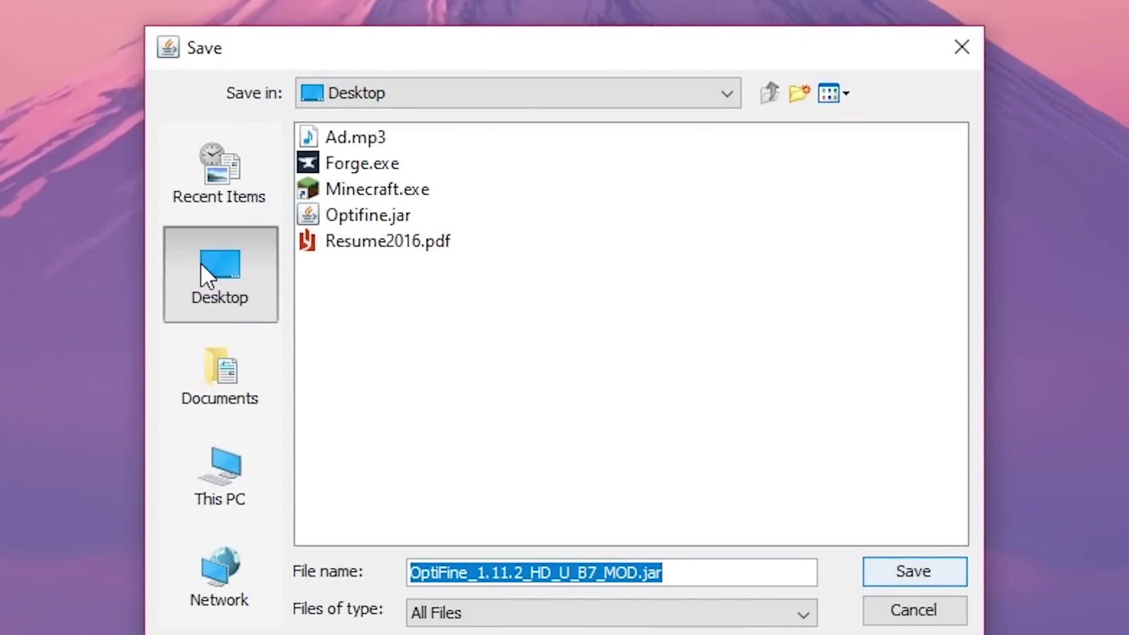
{"action": "left_click", "coordinate": [201, 263]}
{"action": "left_click", "coordinate": [871, 566]}
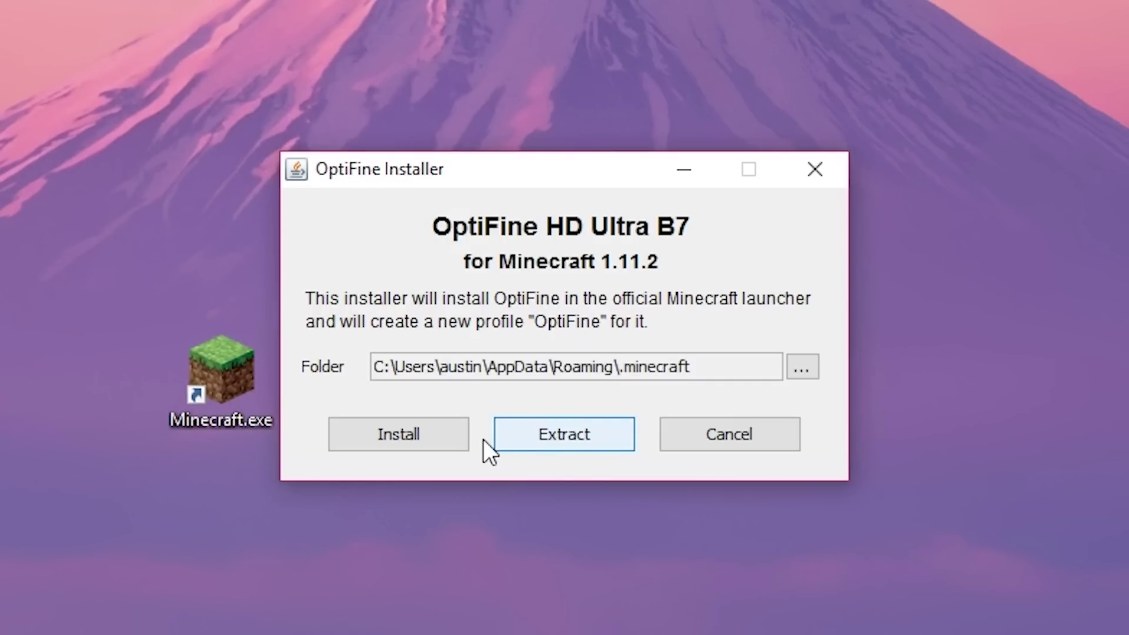
{"action": "left_click", "coordinate": [559, 389]}
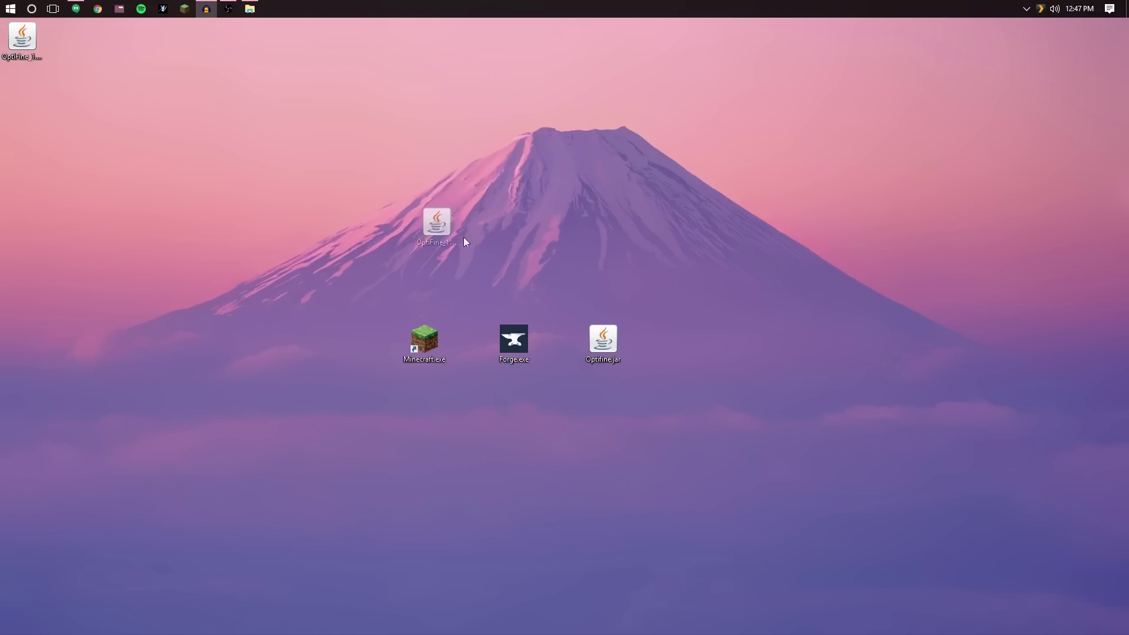
Move the extracted OptiFine_1.11.2_HD_U_B7_MOD.jar from the desktop into the mods folder and minimize the folder window
{"action": "left_click_drag", "start_coordinate": [466, 241], "coordinate": [701, 363]}
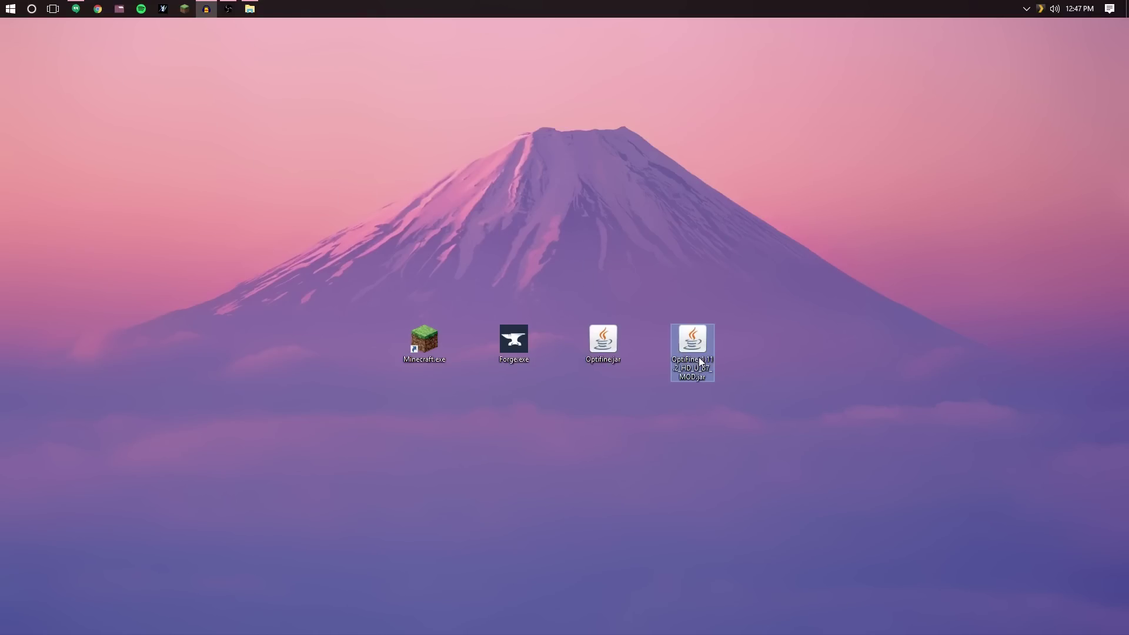
{"action": "left_click", "coordinate": [253, 10]}
{"action": "left_click_drag", "start_coordinate": [521, 156], "coordinate": [415, 132]}
{"action": "left_click_drag", "start_coordinate": [691, 344], "coordinate": [433, 386]}
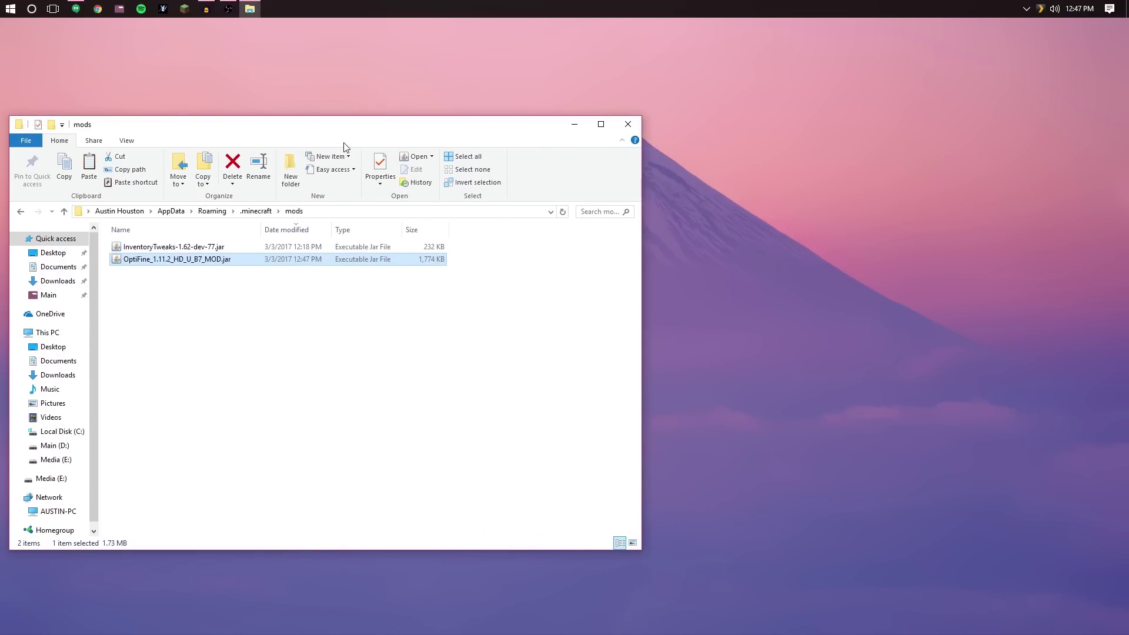
{"action": "left_click_drag", "start_coordinate": [390, 132], "coordinate": [644, 180]}
{"action": "left_click", "coordinate": [835, 174]}
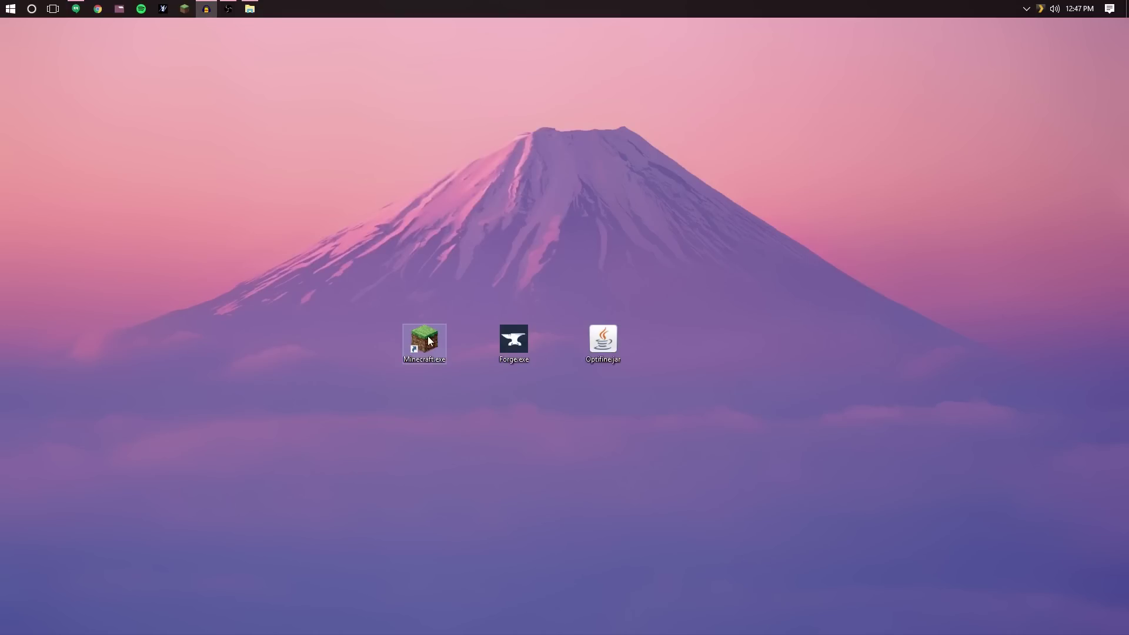
Start Minecraft from the launcher with the forge profile and maximize the game window
{"action": "double_click", "coordinate": [427, 348]}
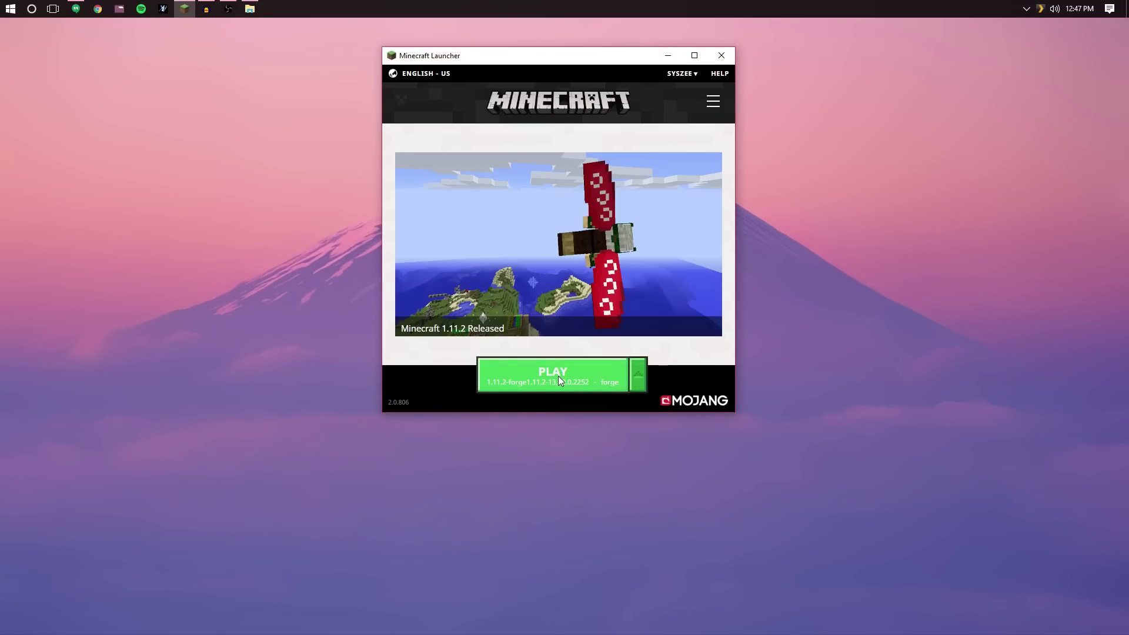
{"action": "left_click", "coordinate": [559, 378]}
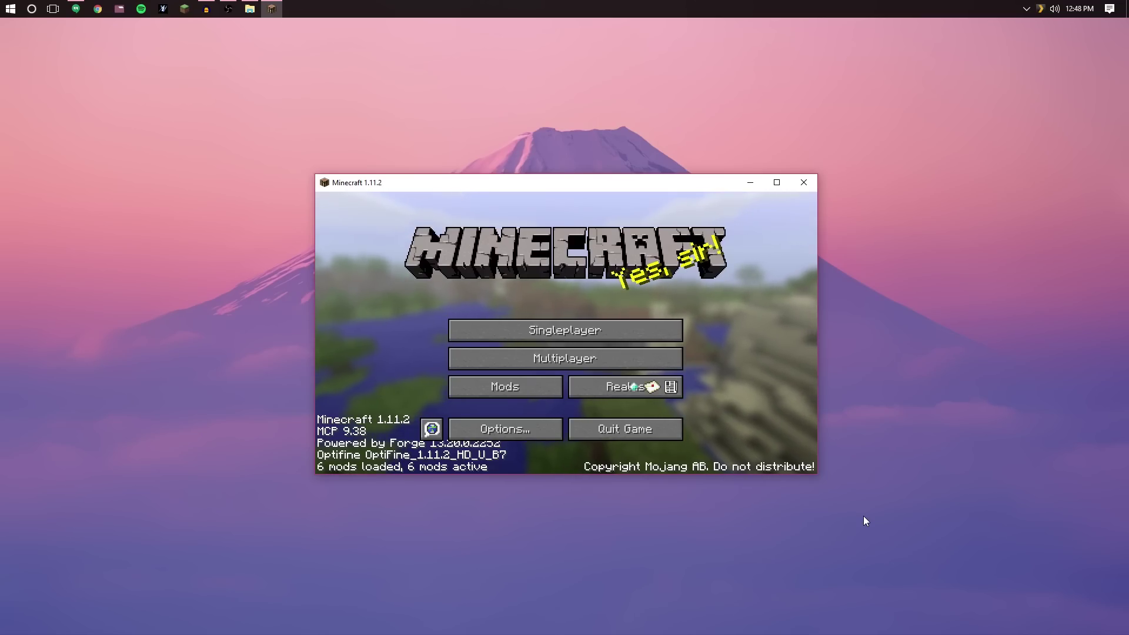
{"action": "left_click", "coordinate": [776, 182]}
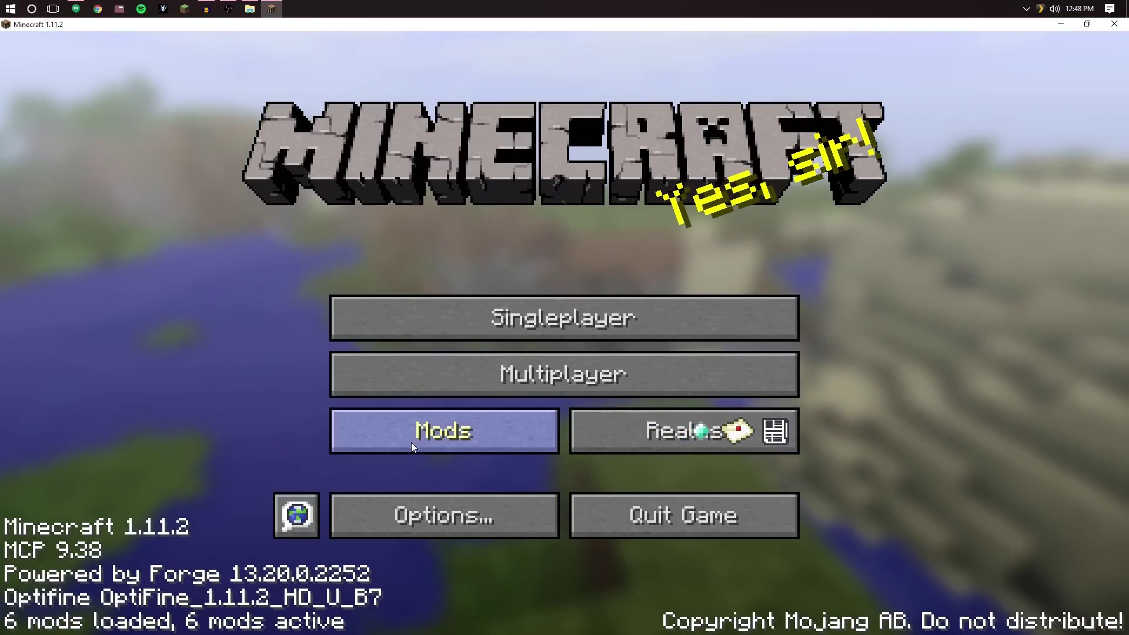
Check the game's mod list for the installed mods, select an entry further down, and return to the main menu
{"action": "left_click", "coordinate": [486, 435]}
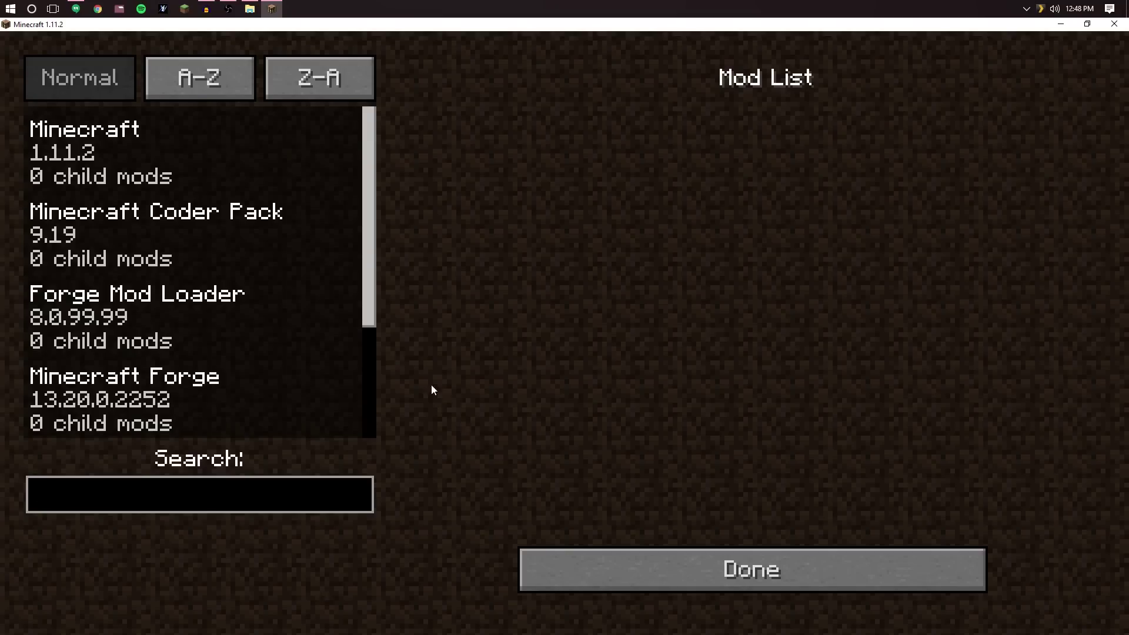
{"action": "left_click_drag", "start_coordinate": [371, 191], "coordinate": [366, 229]}
{"action": "left_click", "coordinate": [258, 391]}
{"action": "left_click", "coordinate": [710, 571]}
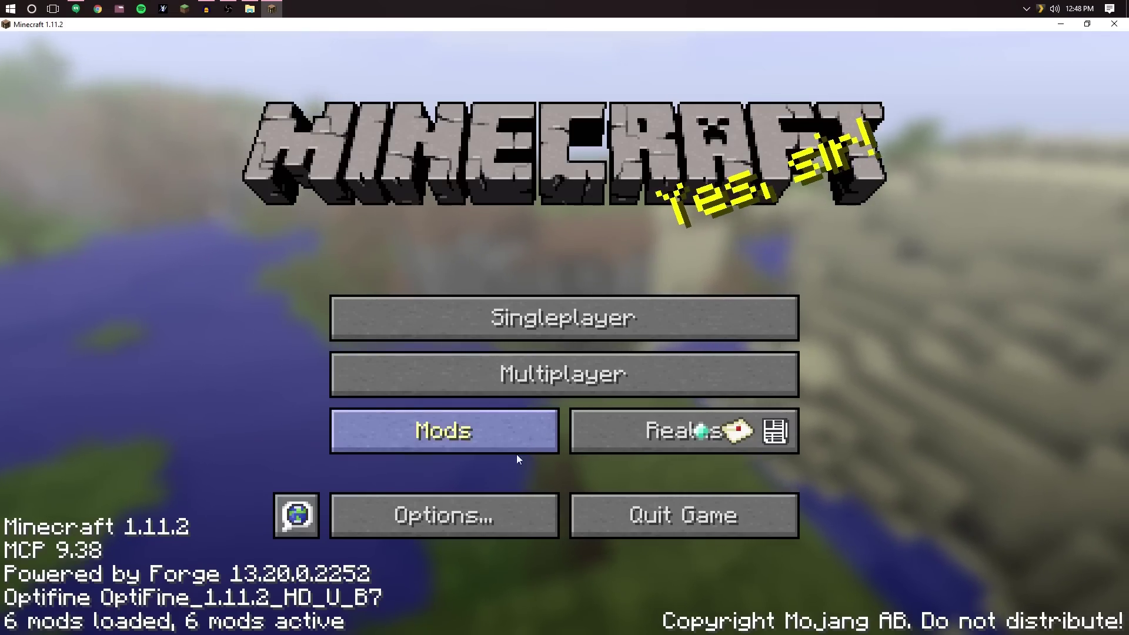
Examine the OptiFine entries in the game's video settings and return to the main menu
{"action": "left_click", "coordinate": [443, 520]}
{"action": "left_click", "coordinate": [402, 308]}
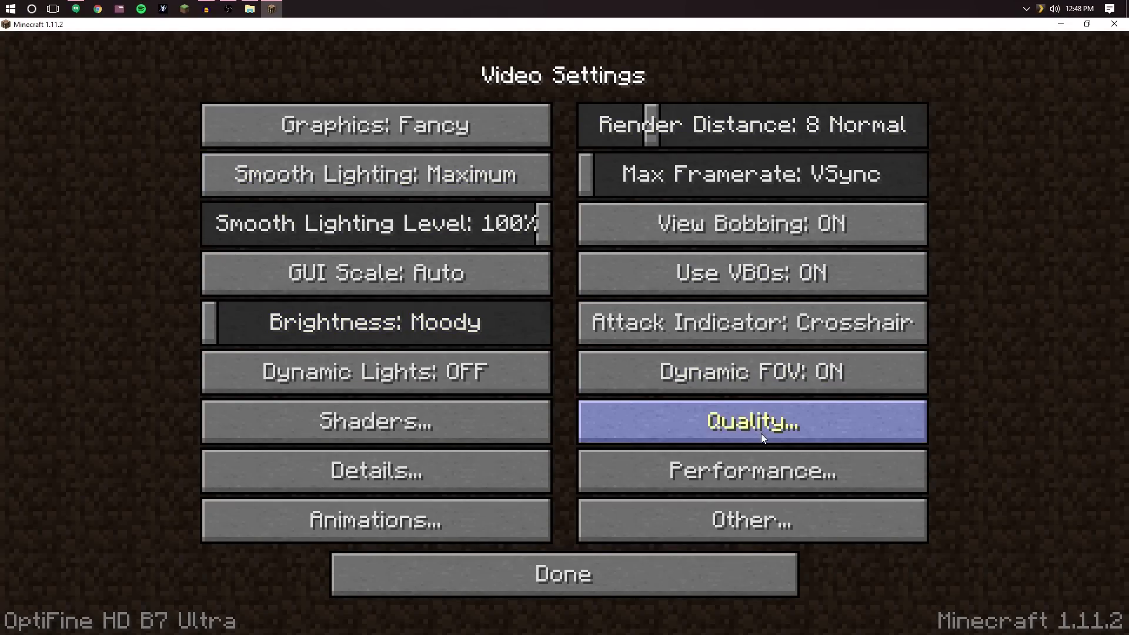
{"action": "left_click", "coordinate": [647, 574]}
{"action": "left_click", "coordinate": [596, 553]}
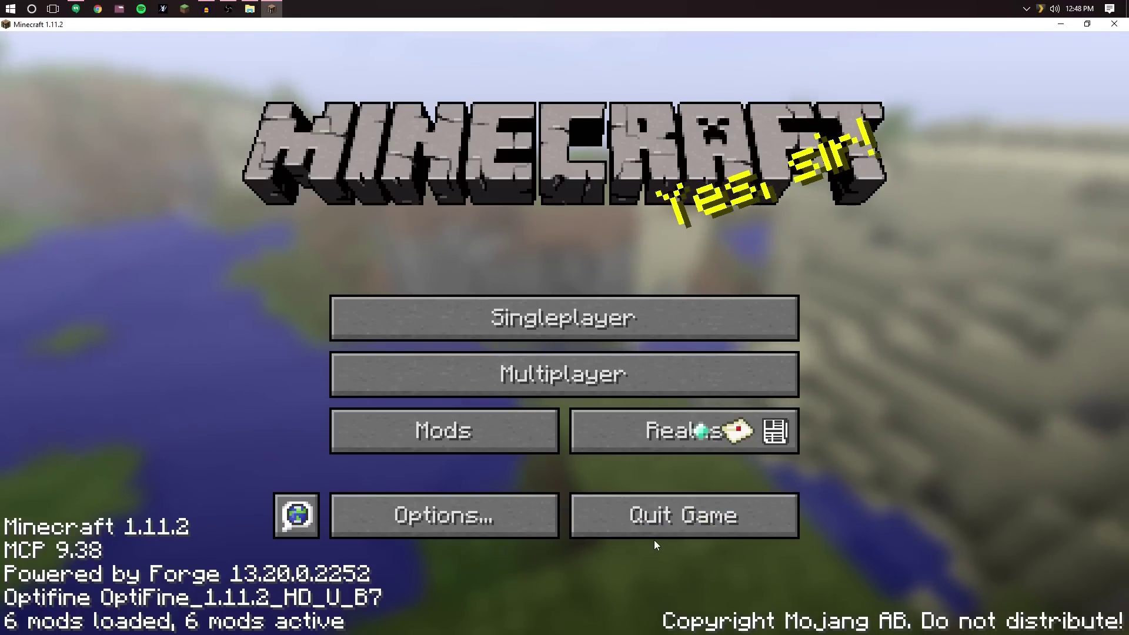